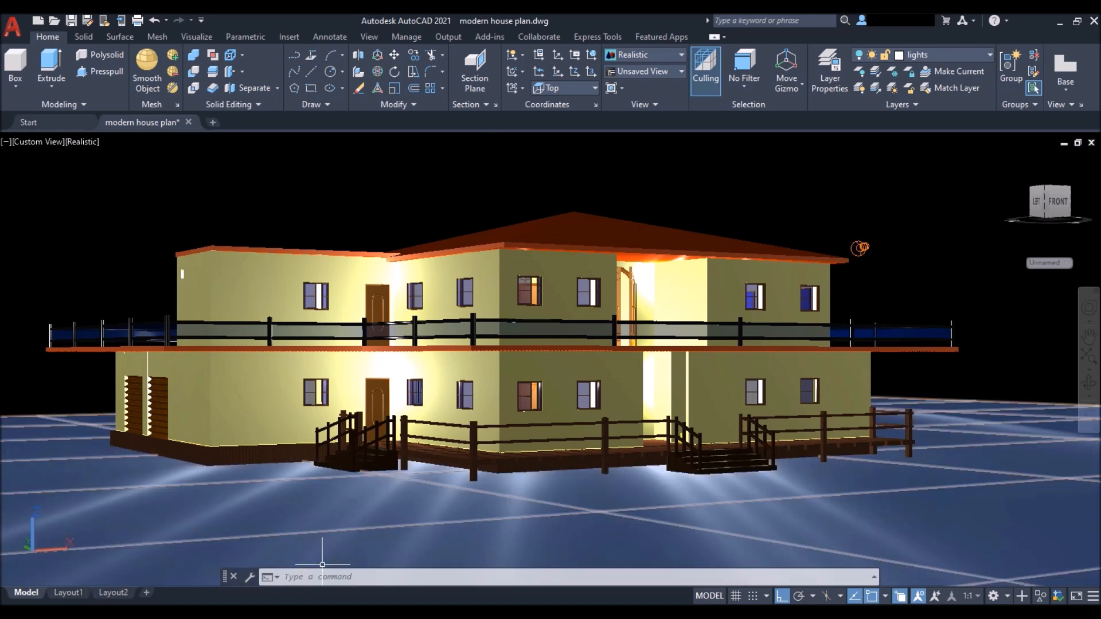
# Switch to Photos to view the earlier house renders 1.png and 2.png, returning to the AutoCAD model after each.
pyautogui.moveTo(250, 611)
pyautogui.click(270, 572)
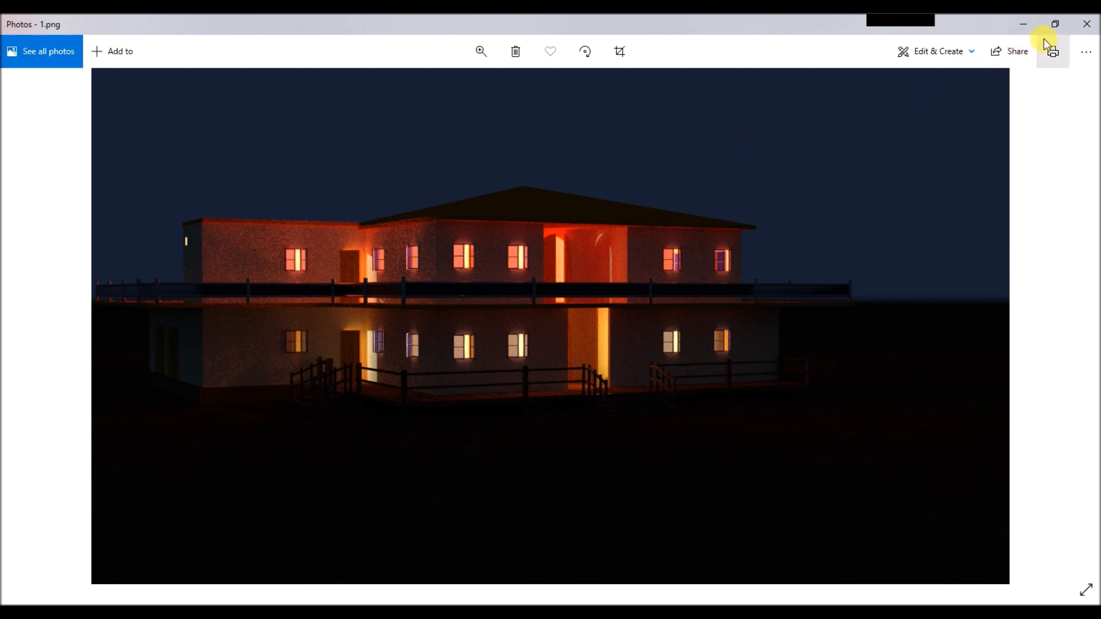
pyautogui.click(1029, 23)
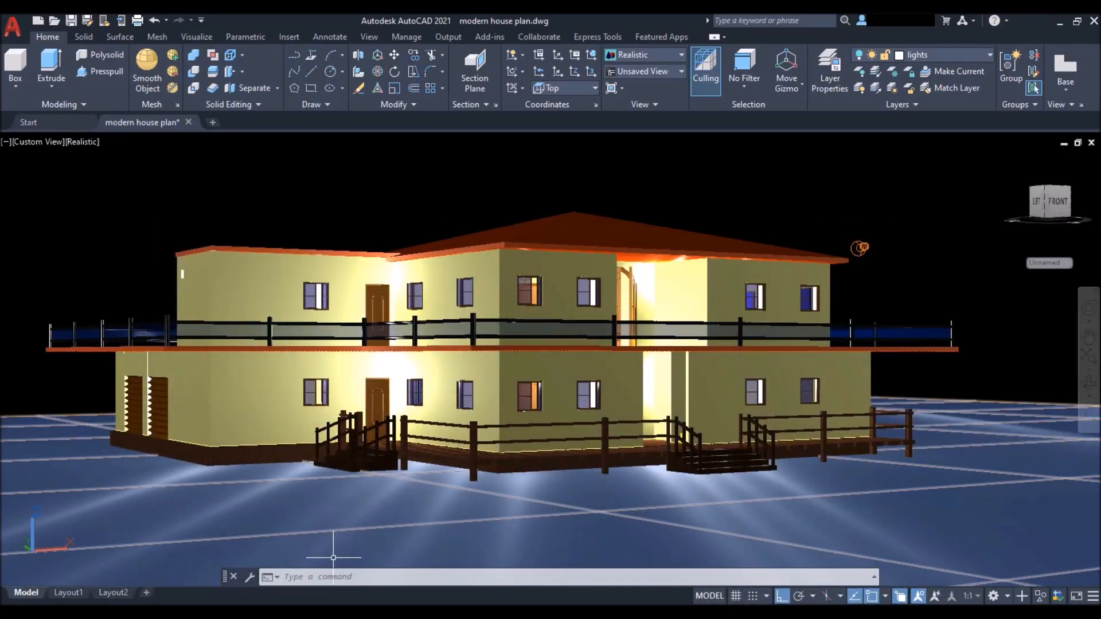
pyautogui.moveTo(320, 615)
pyautogui.click(393, 568)
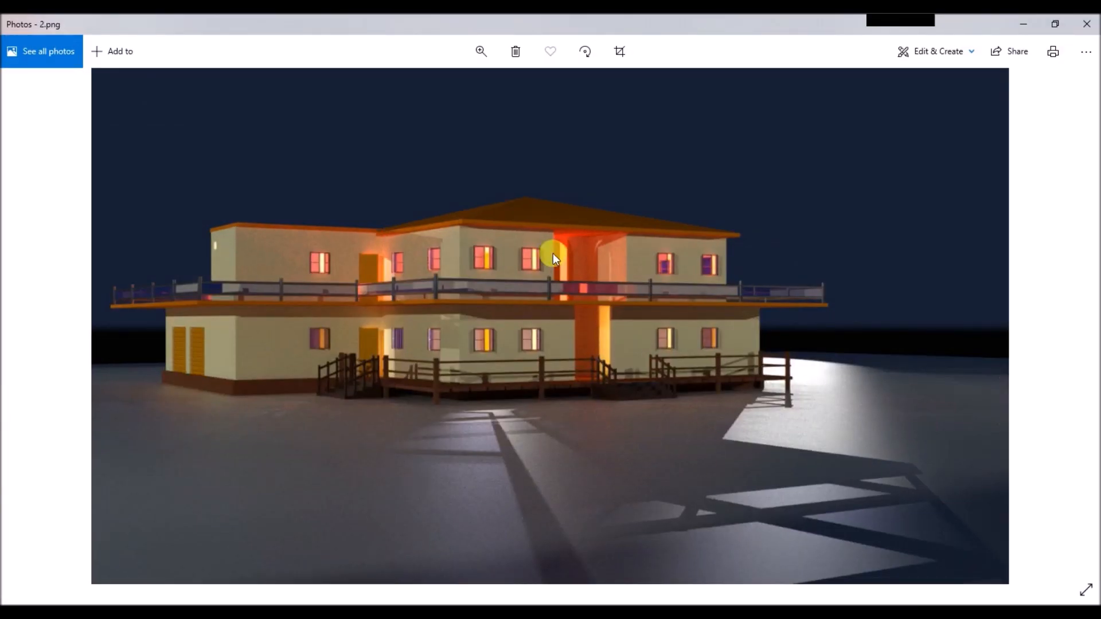
pyautogui.click(1028, 23)
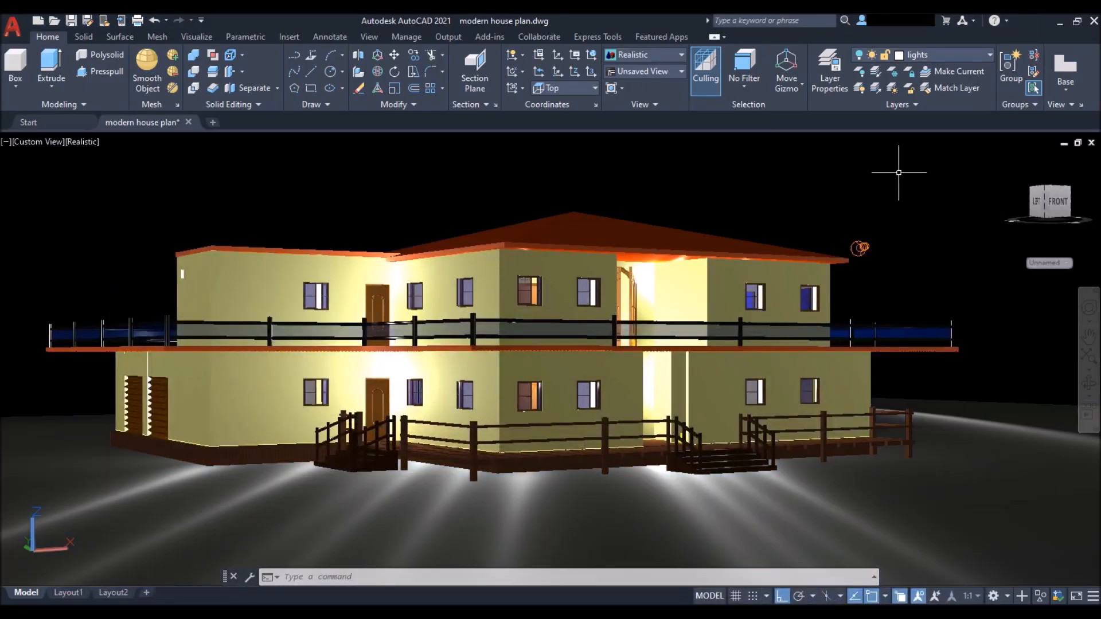
# Erase the four spotlights standing around the house, two on each side.
pyautogui.scroll(-8, 542, 362)
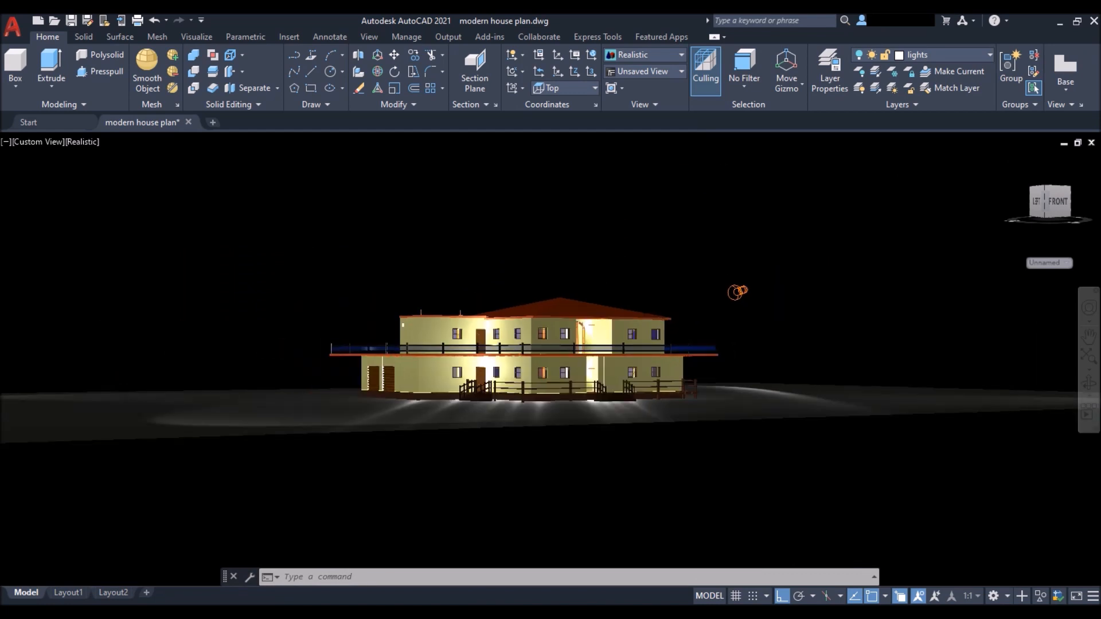
pyautogui.click(330, 253)
pyautogui.click(102, 321)
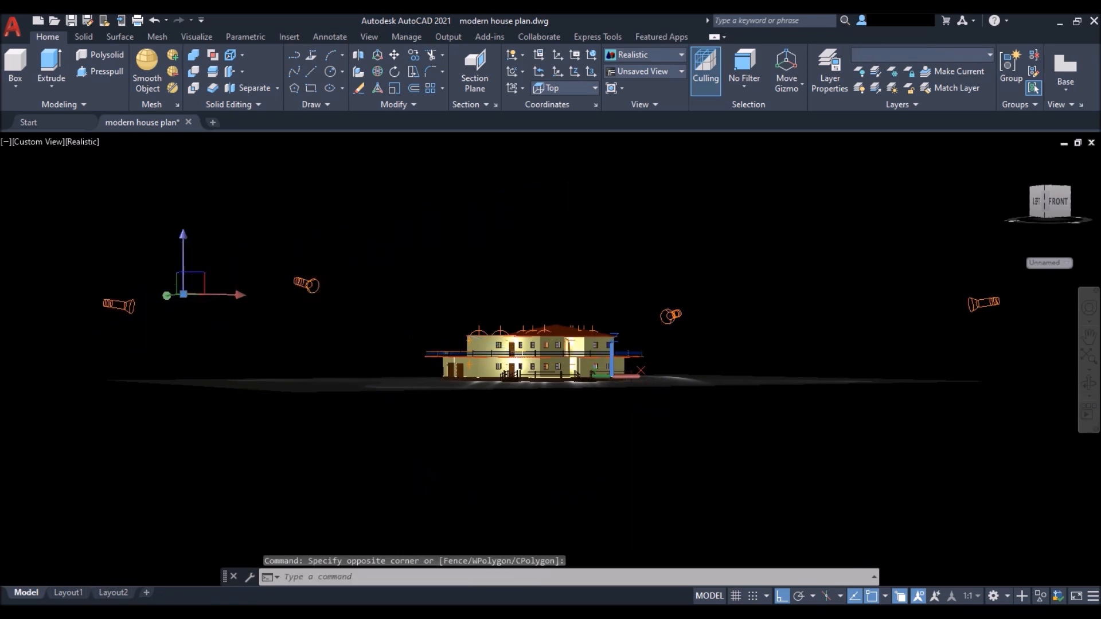
pyautogui.press('Delete')
pyautogui.click(1000, 289)
pyautogui.click(668, 316)
pyautogui.press('Delete')
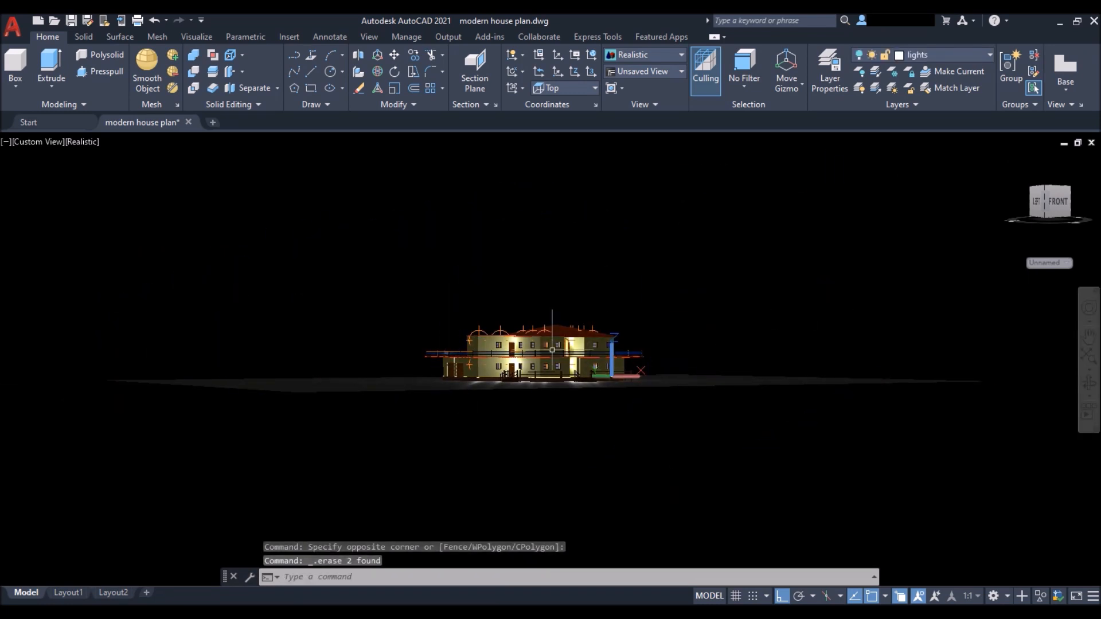
# Keep the Perspective projection and orbit the house to a slightly lower front-left corner view.
pyautogui.scroll(5, 544, 353)
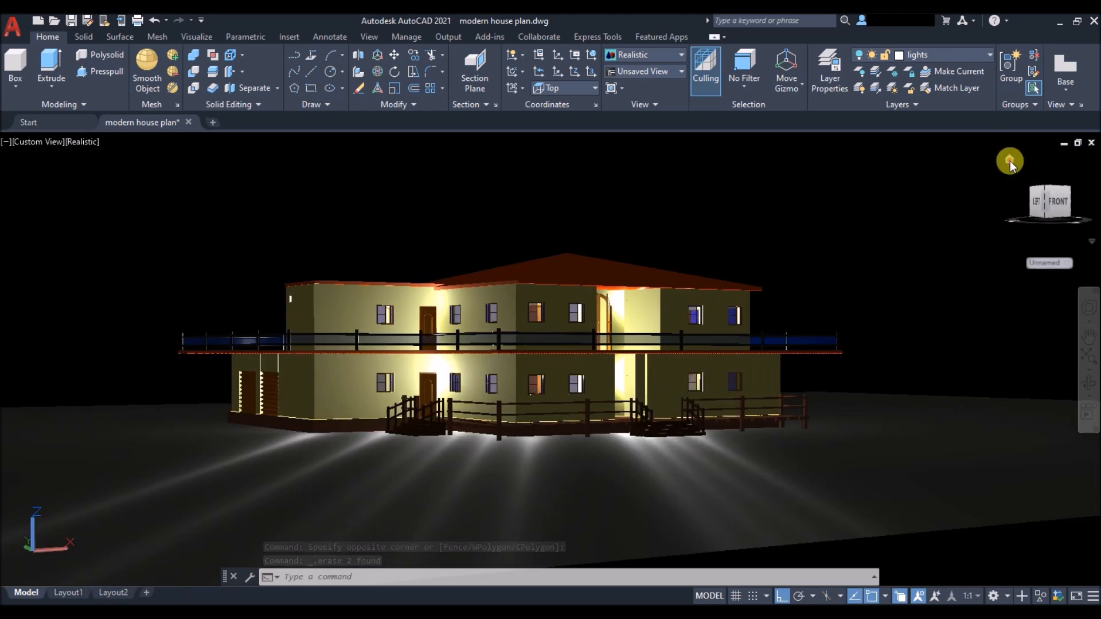
pyautogui.rightClick(1009, 160)
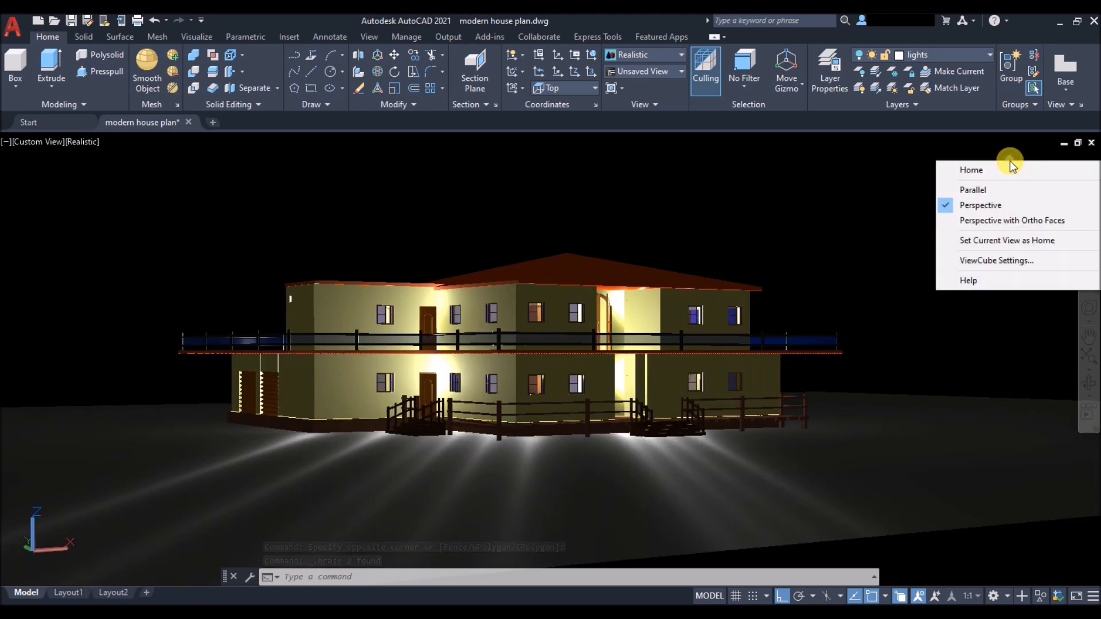
pyautogui.click(975, 205)
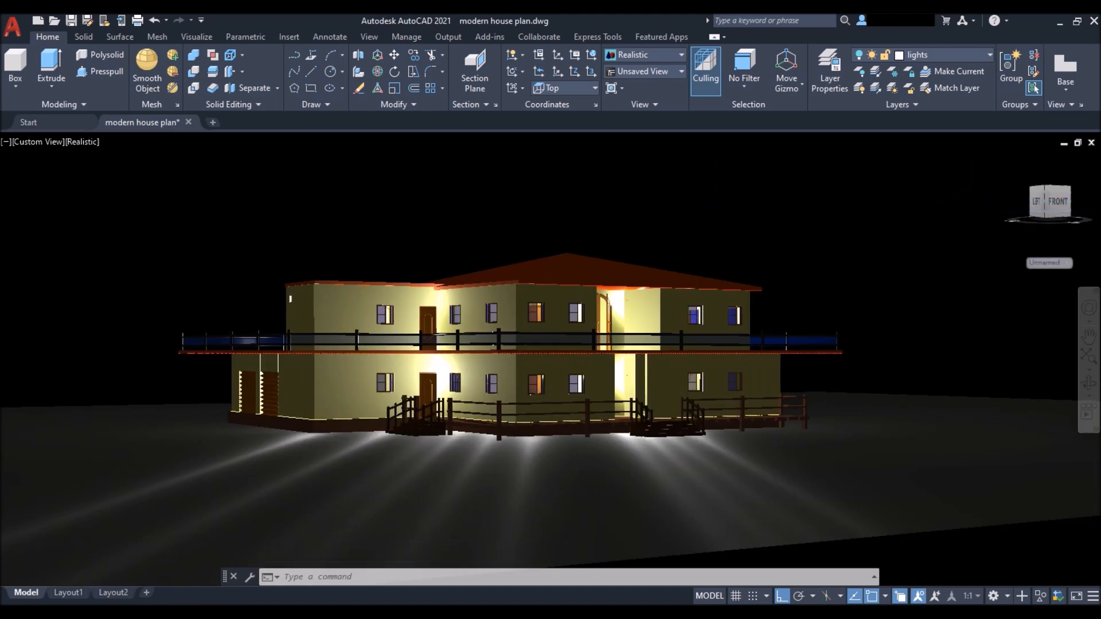
pyautogui.scroll(2, 532, 360)
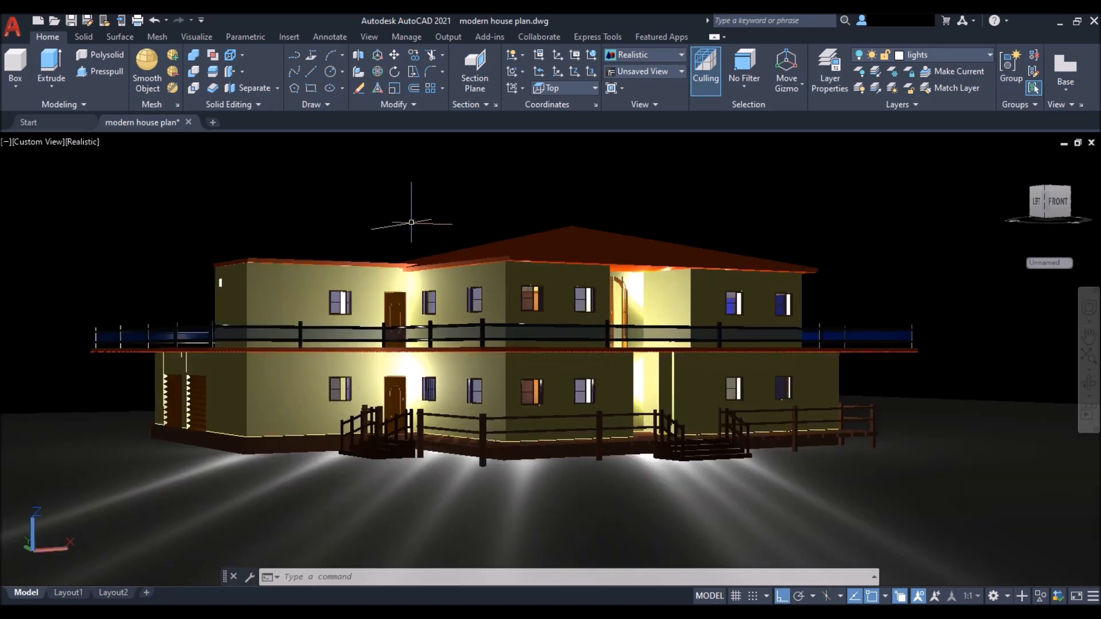
pyautogui.keyDown('shift'); pyautogui.moveTo(353, 217); pyautogui.dragTo(379, 217, button='middle'); pyautogui.keyUp('shift')
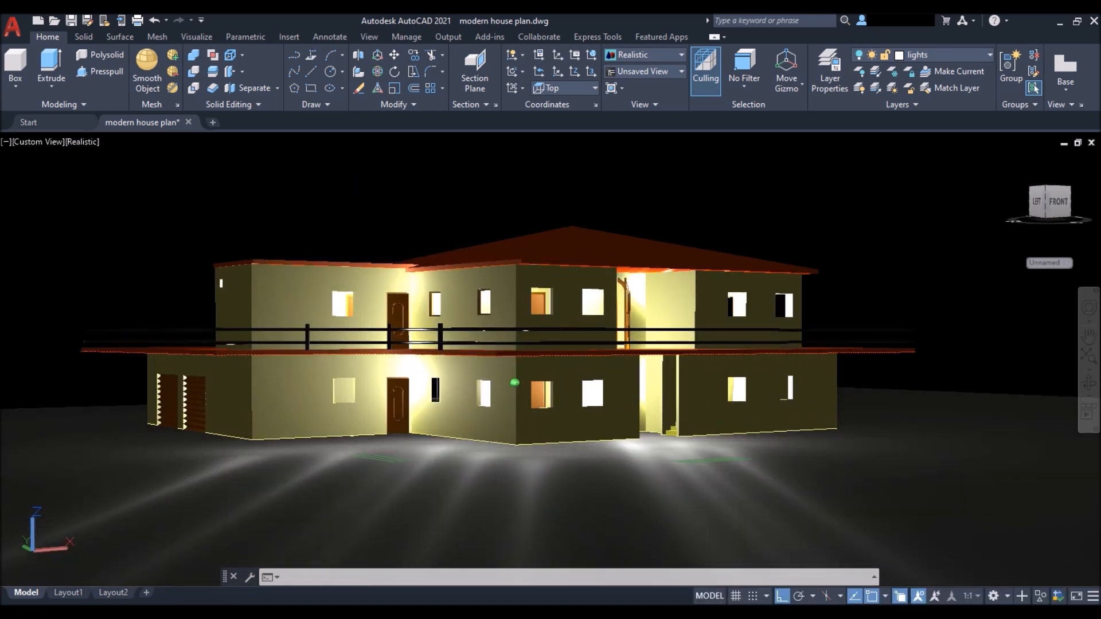
pyautogui.press('Delete')
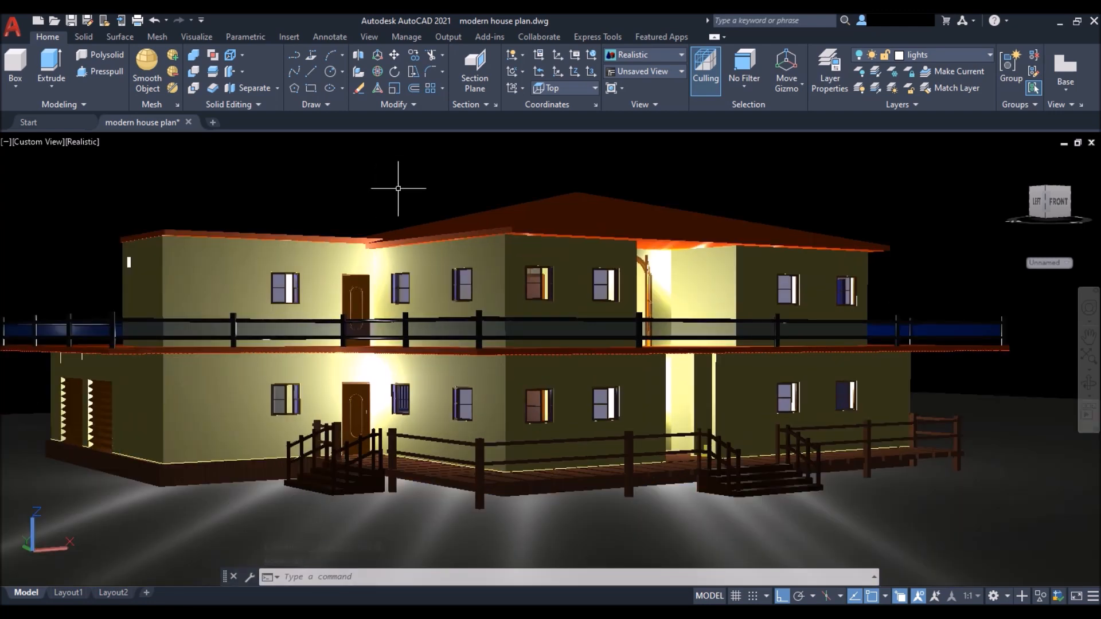
pyautogui.keyDown('shift'); pyautogui.moveTo(269, 535); pyautogui.dragTo(269, 534, button='middle'); pyautogui.keyUp('shift')
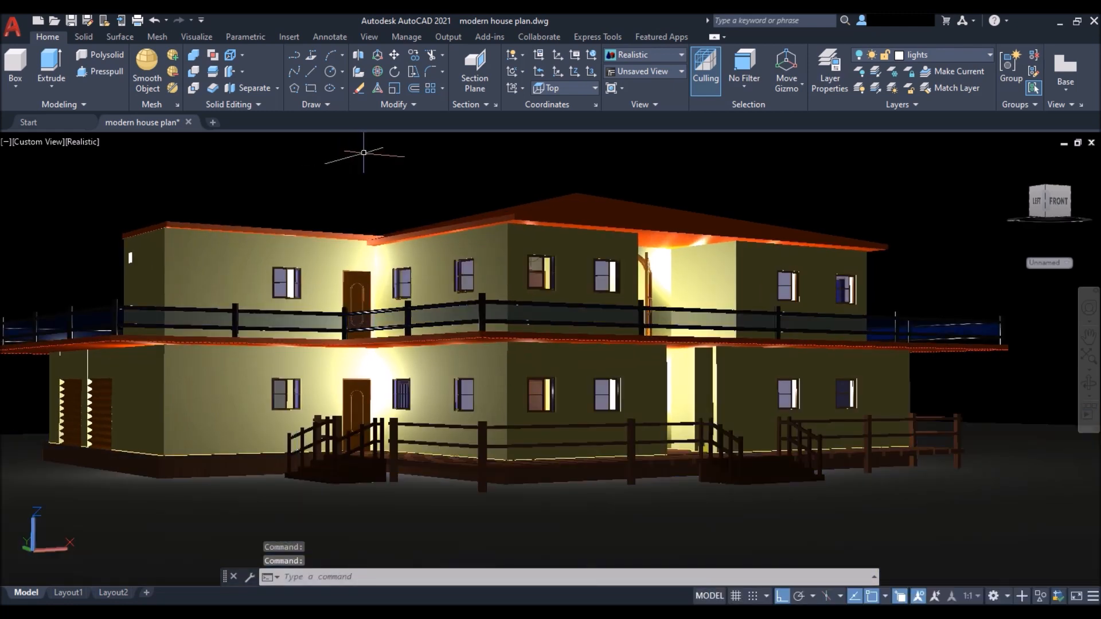
# Apply Sky Background and Illumination to the scene and turn the sun status off.
pyautogui.click(197, 36)
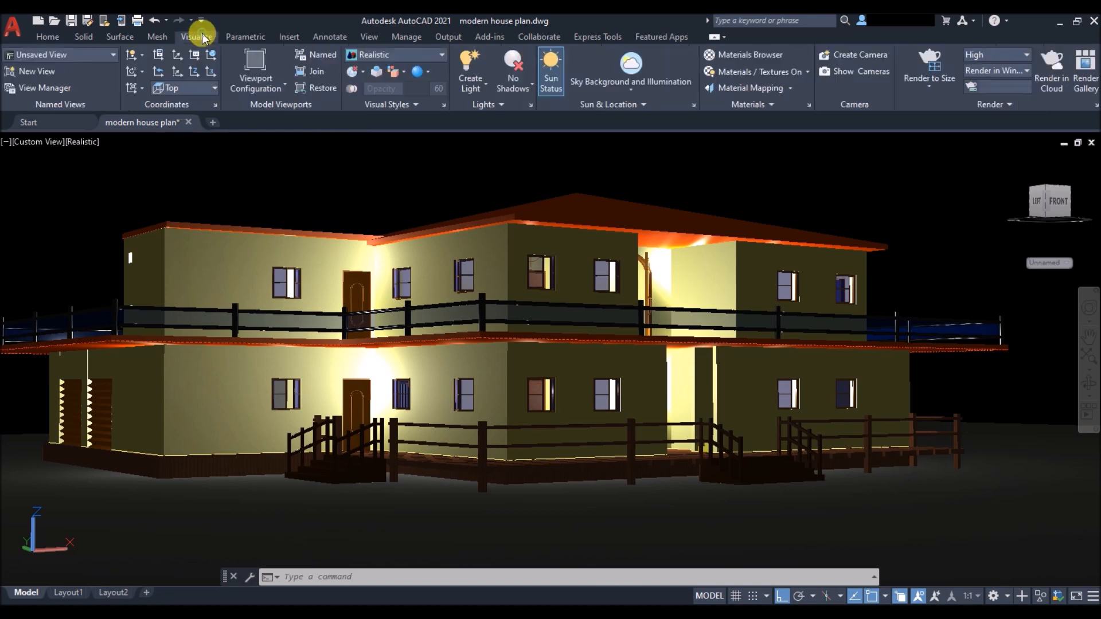
pyautogui.click(628, 90)
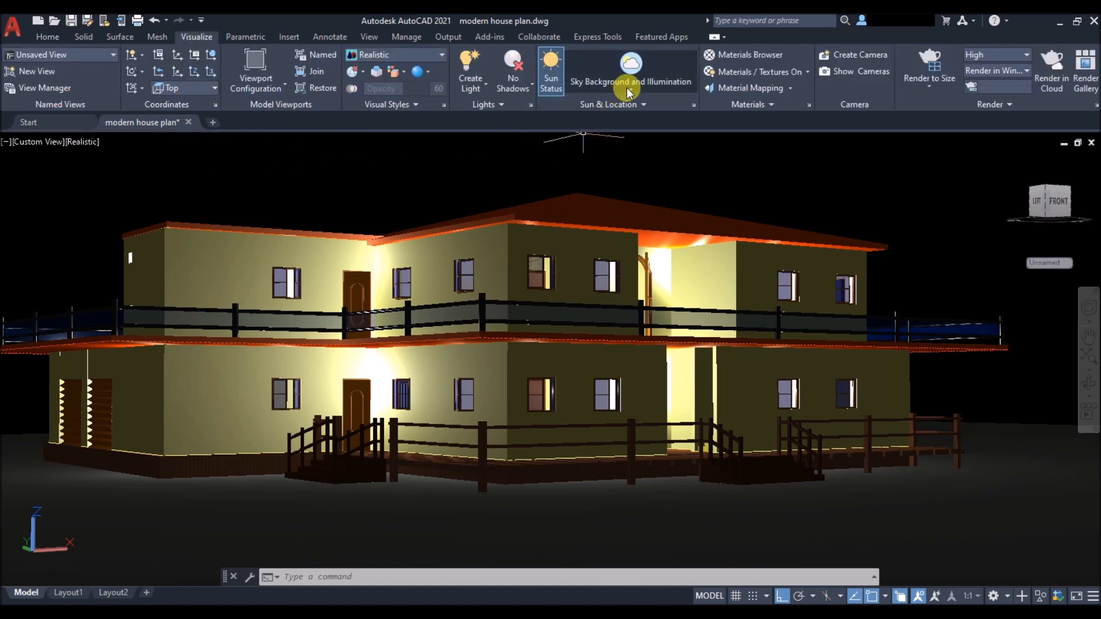
pyautogui.click(630, 91)
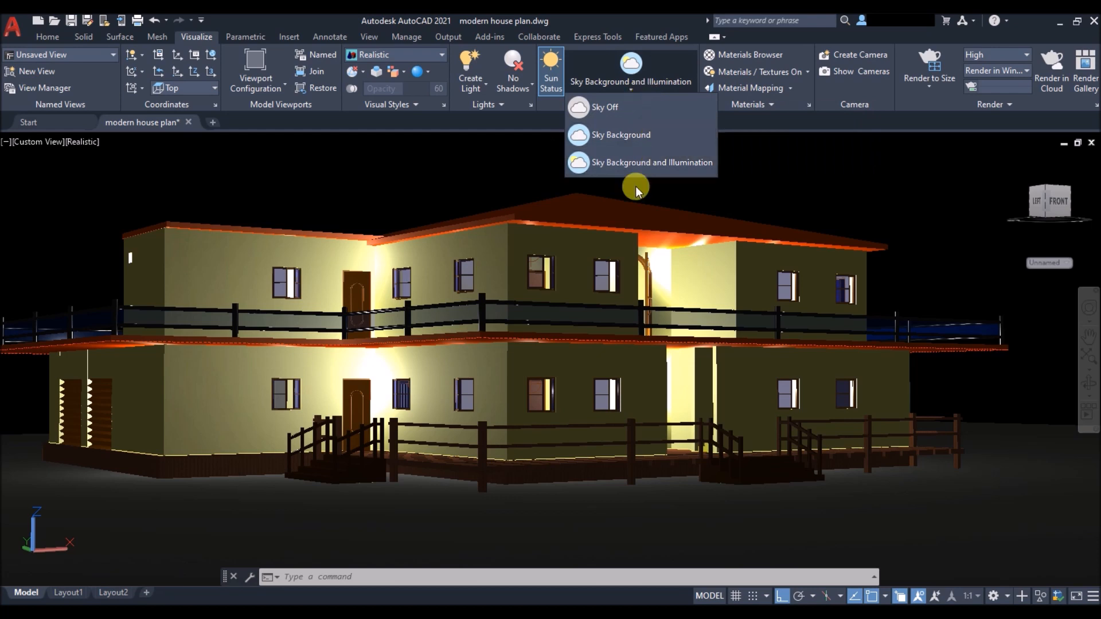
pyautogui.click(618, 168)
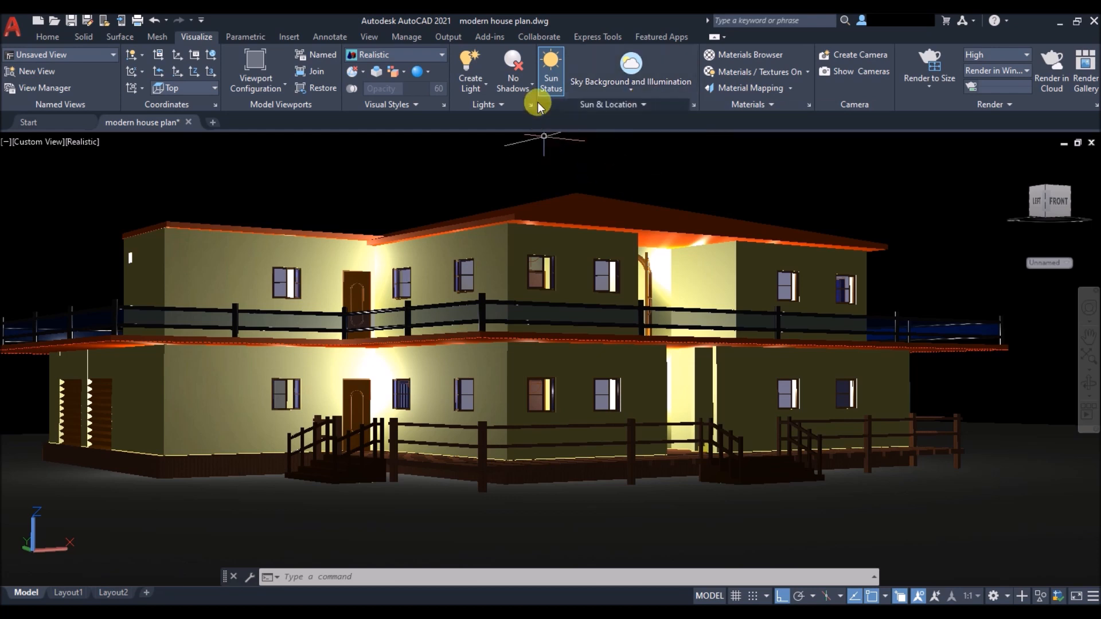
pyautogui.click(552, 79)
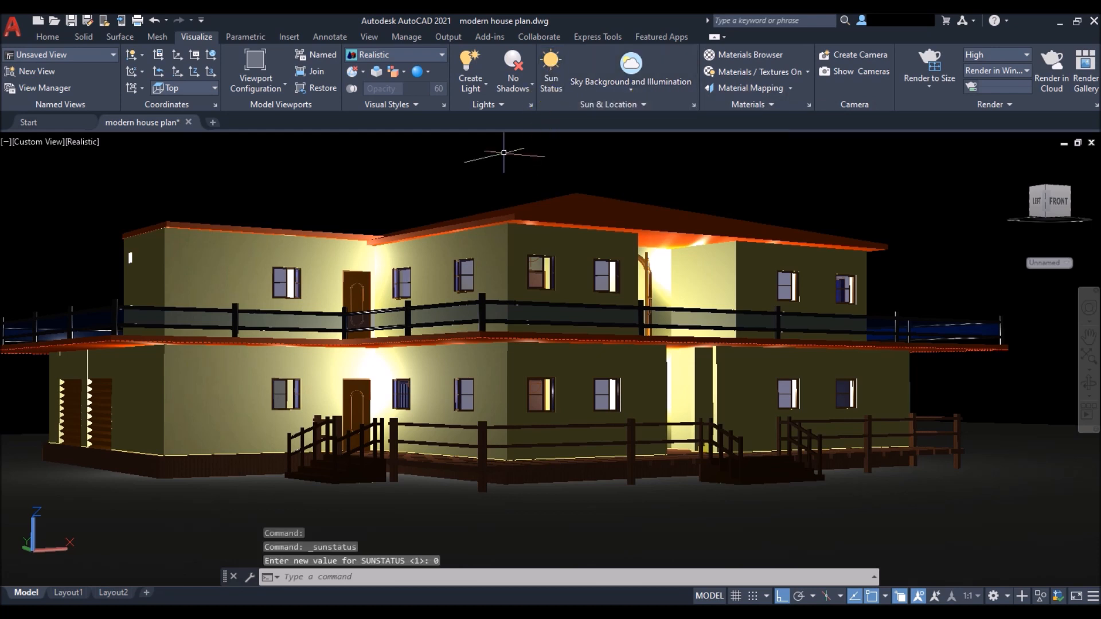
# Set the time in the sun properties' Sun Angle Calculator to 20:00.
pyautogui.click(694, 106)
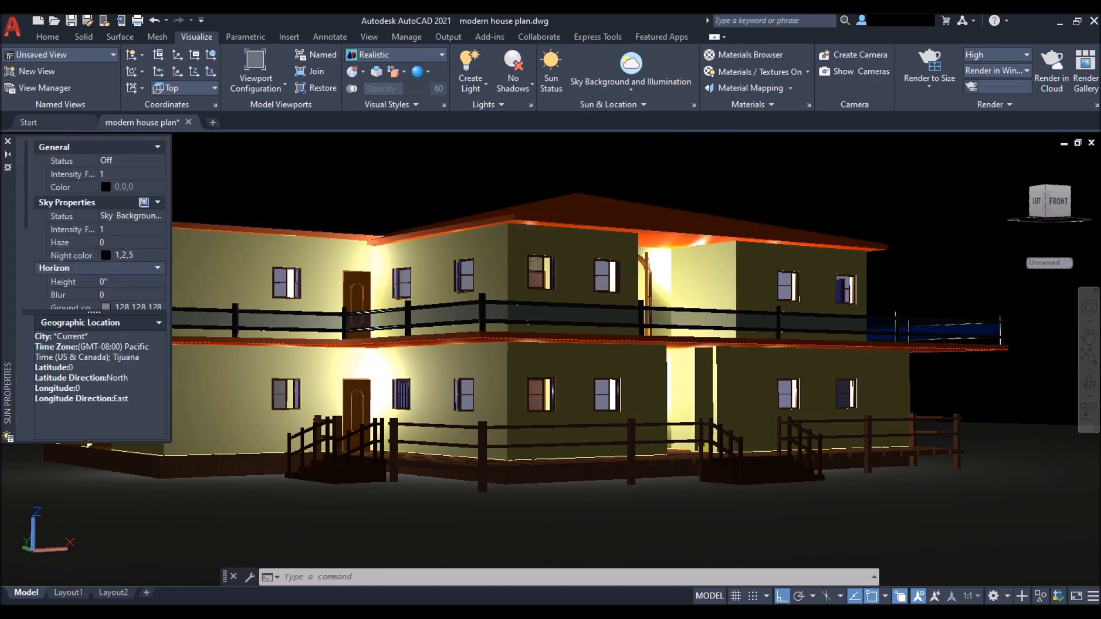
pyautogui.scroll(-6, 81, 258)
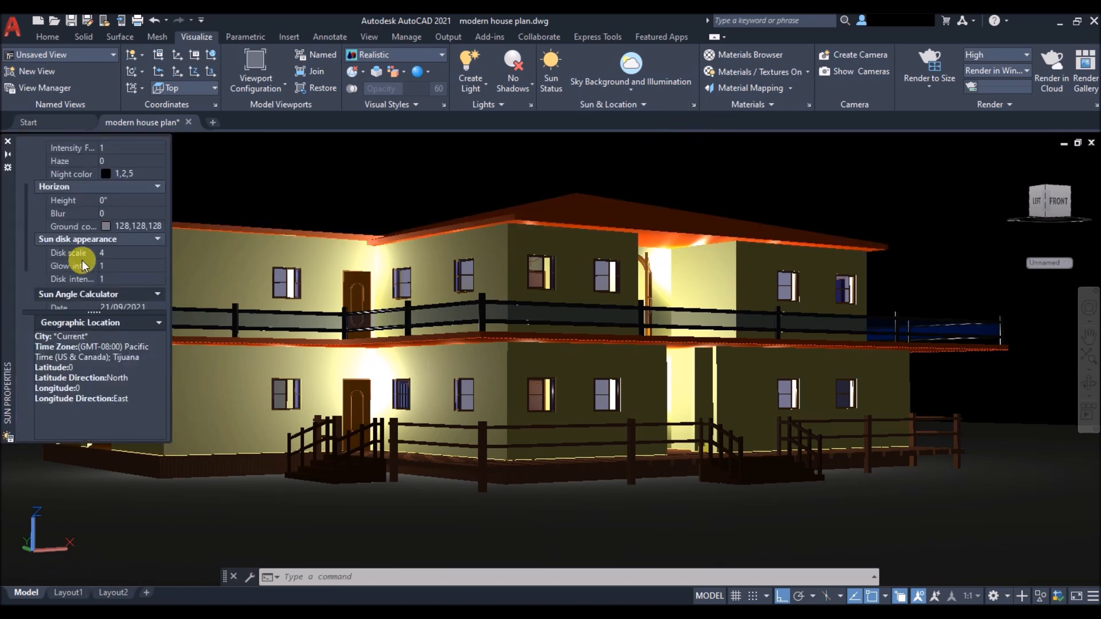
pyautogui.click(138, 241)
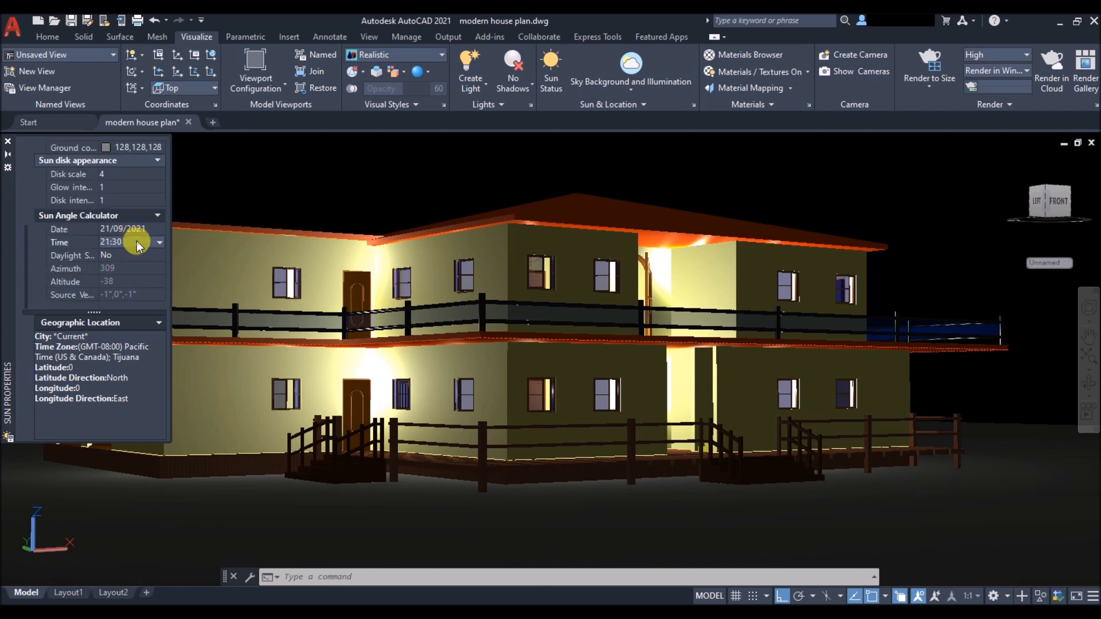
pyautogui.click(140, 242)
pyautogui.scroll(10, 137, 291)
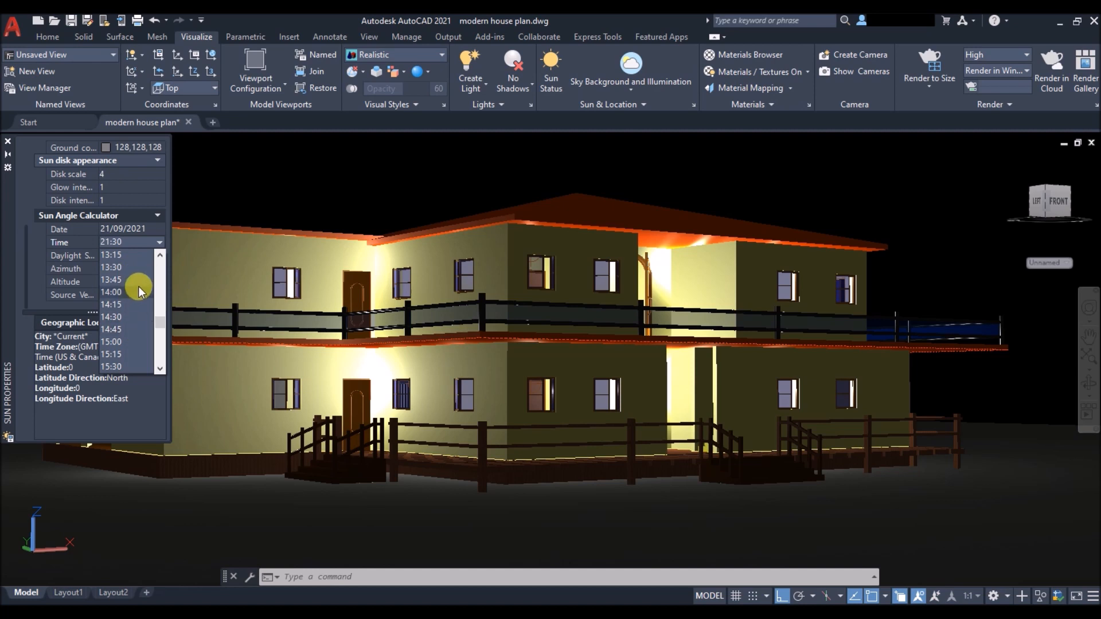
pyautogui.scroll(-5, 129, 298)
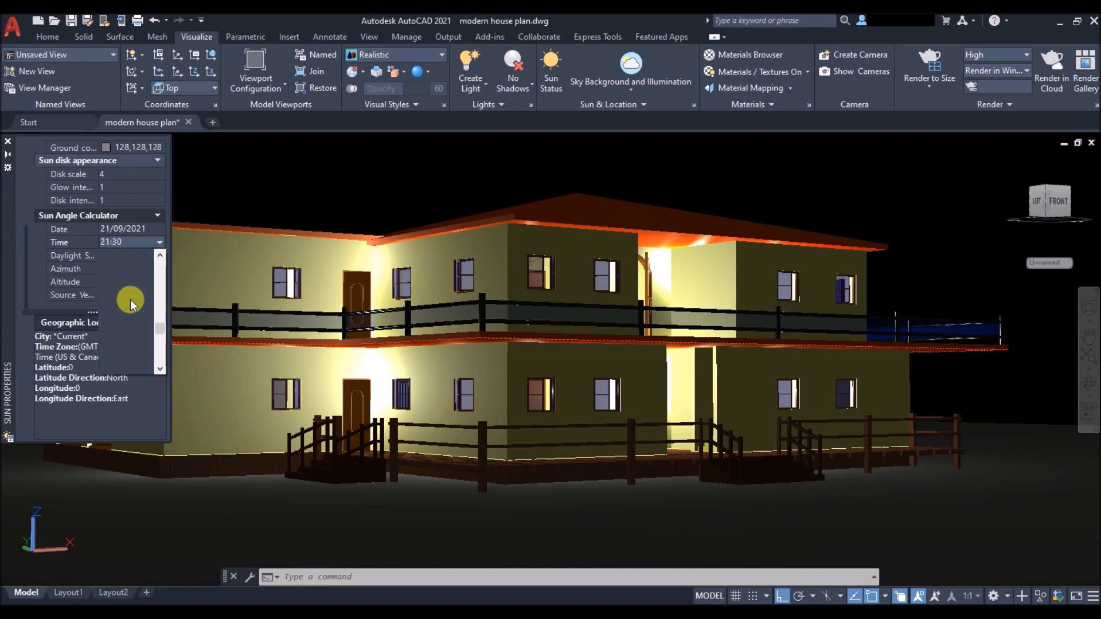
pyautogui.scroll(-1, 130, 304)
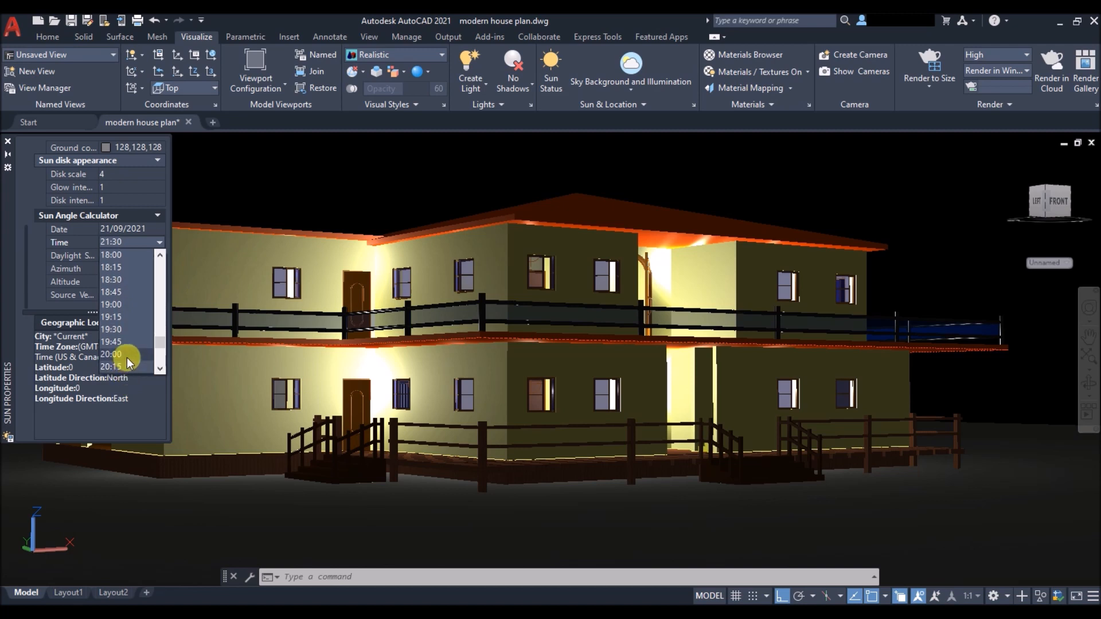
pyautogui.click(125, 365)
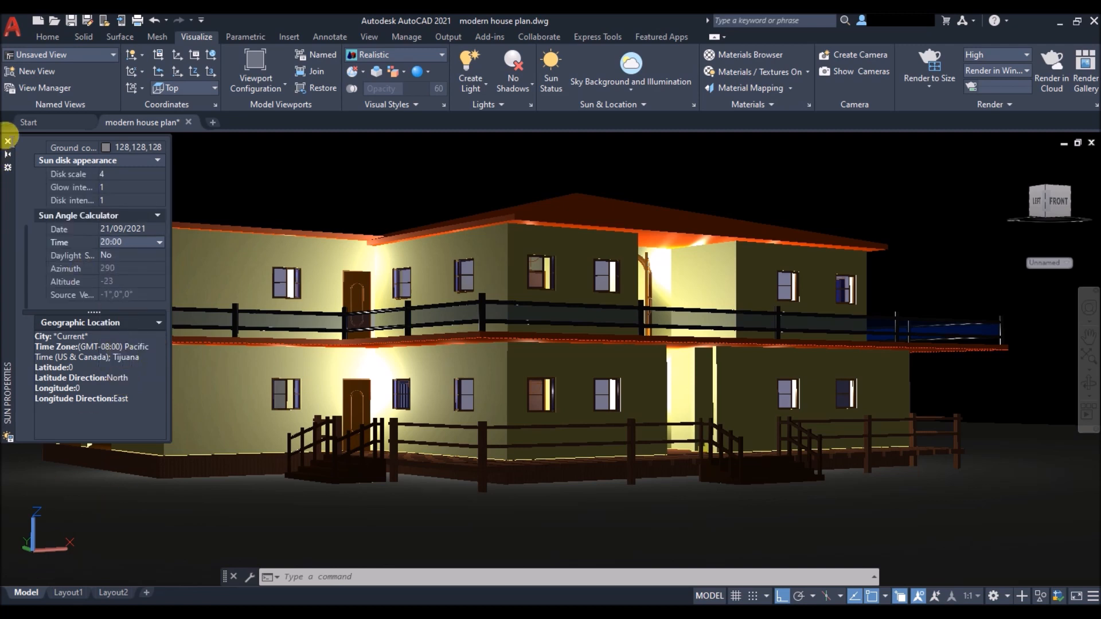
pyautogui.click(8, 142)
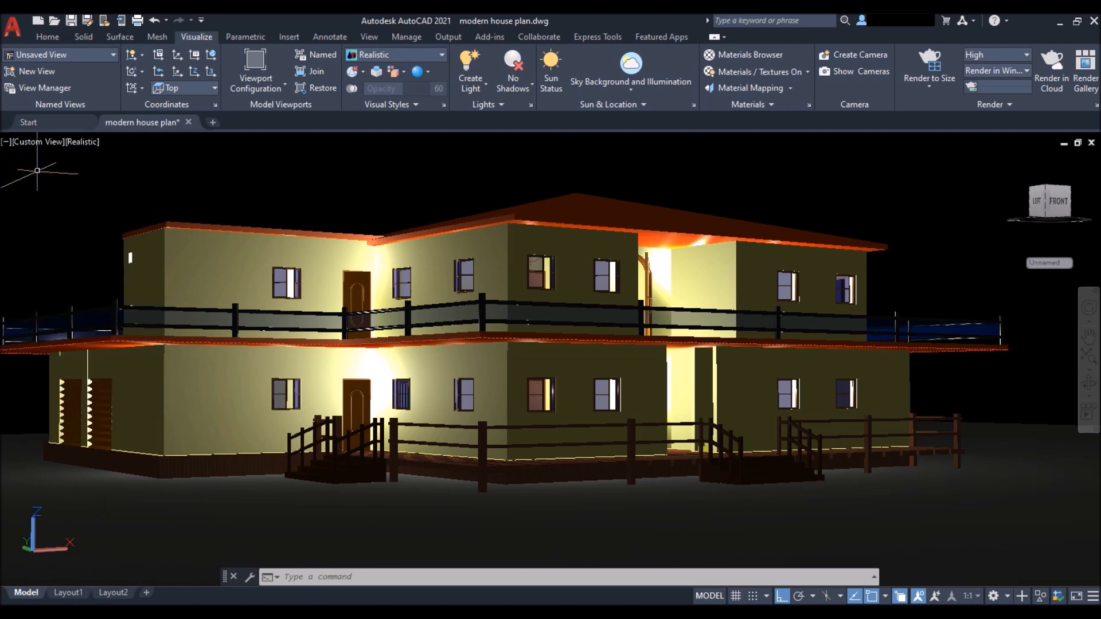
# Render the whole house at 1920 x 1080 px Full HDTV with the High render preset.
pyautogui.click(932, 91)
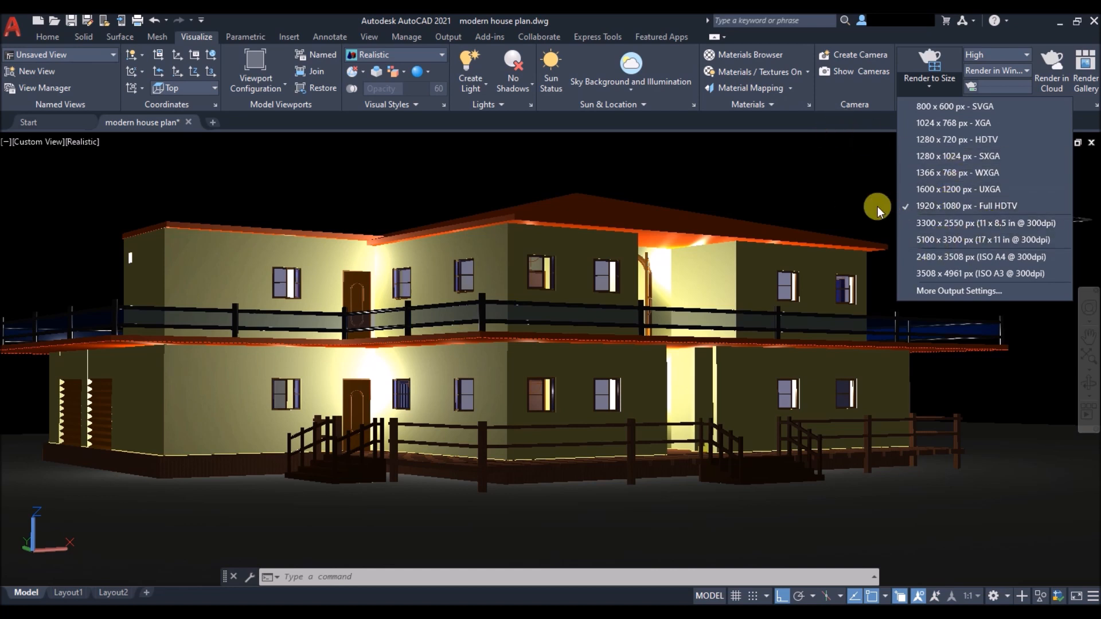
pyautogui.click(934, 204)
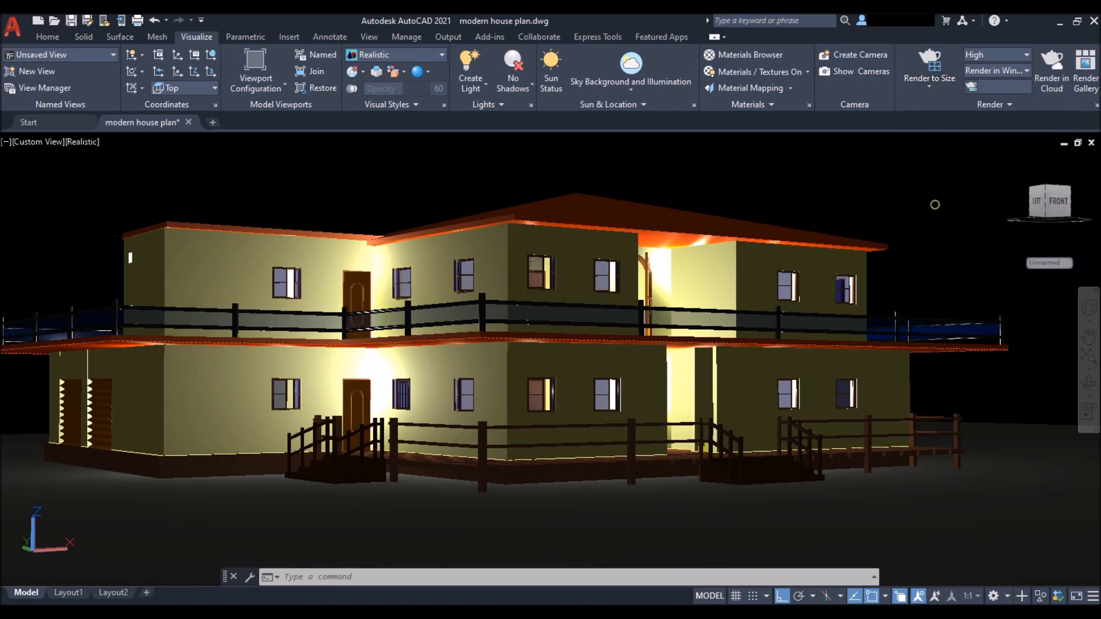
pyautogui.click(1016, 54)
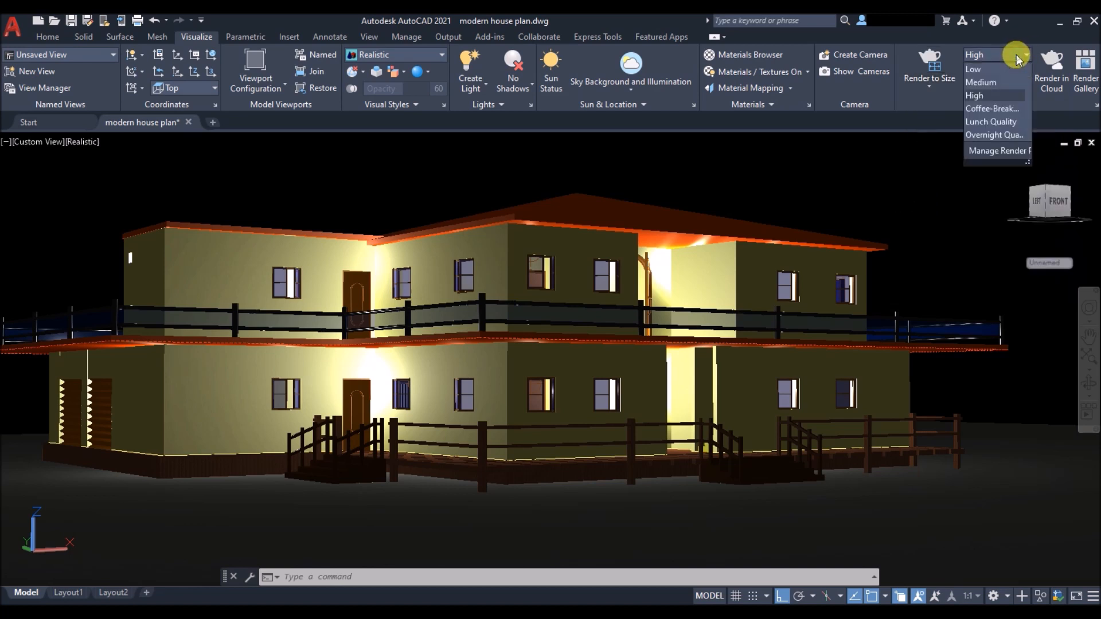
pyautogui.click(992, 96)
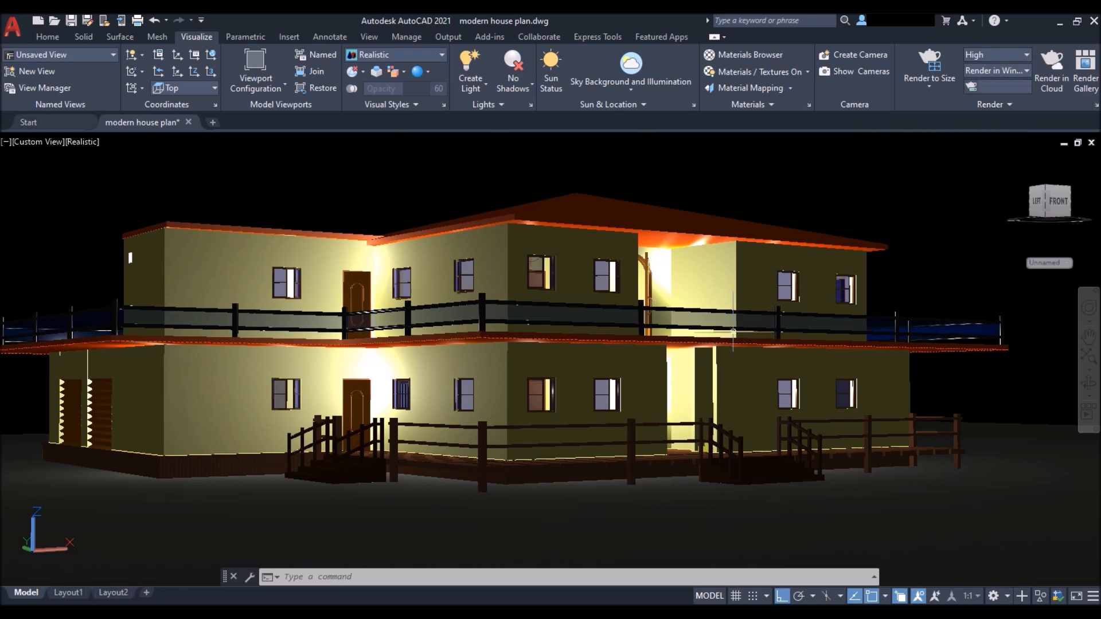
pyautogui.scroll(-3, 814, 180)
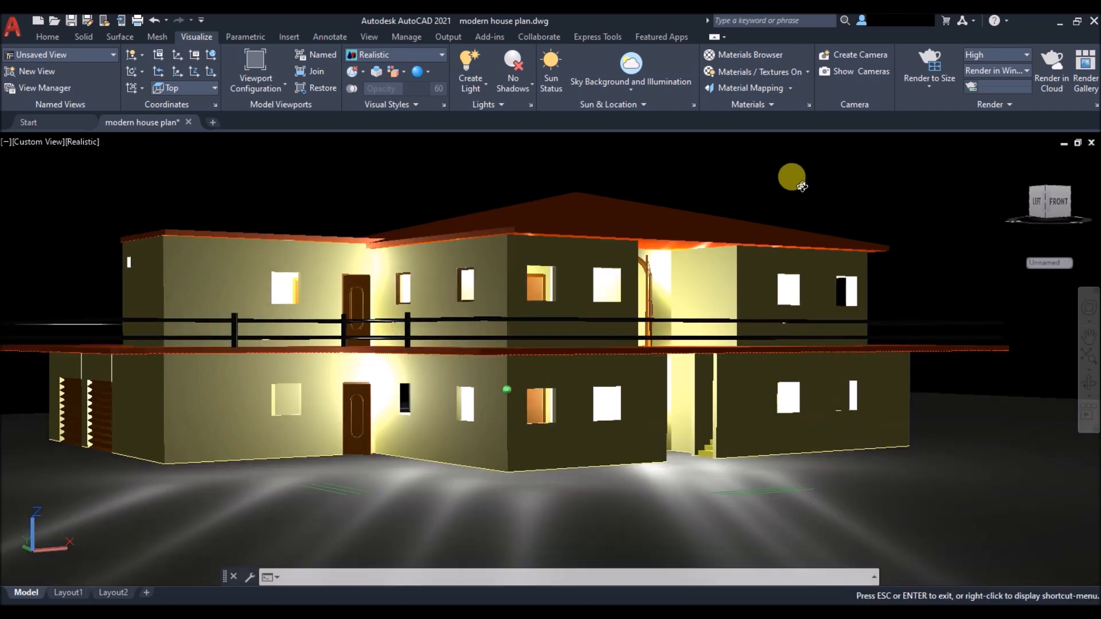
pyautogui.click(921, 67)
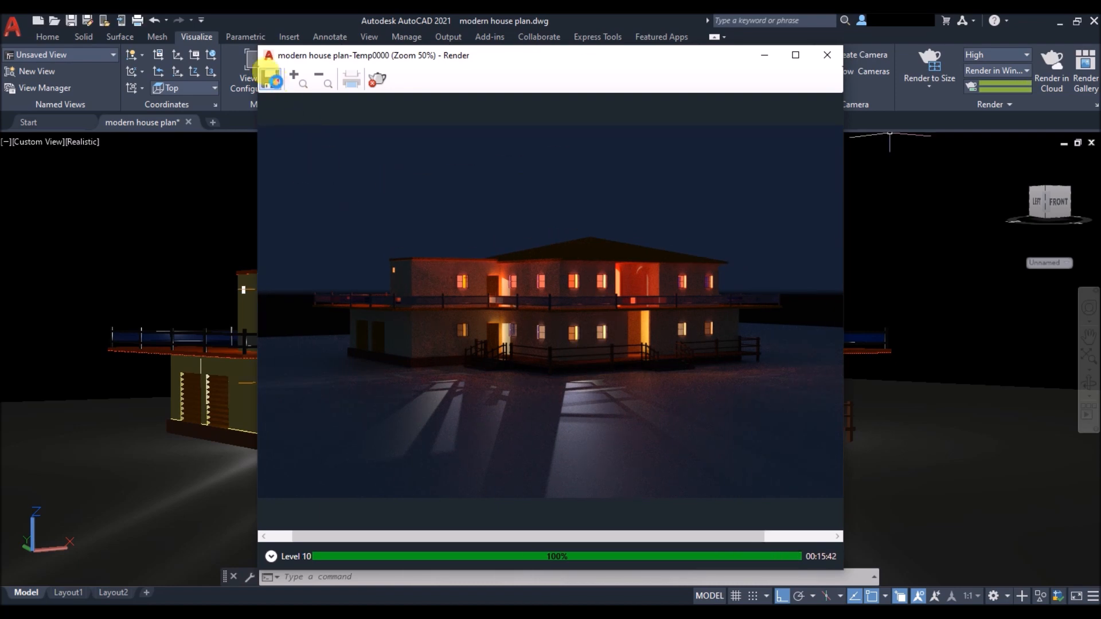
# Save the finished render as the PNG file modern house plan-Temp0000.png in the next upload folder and close the render window.
pyautogui.click(271, 80)
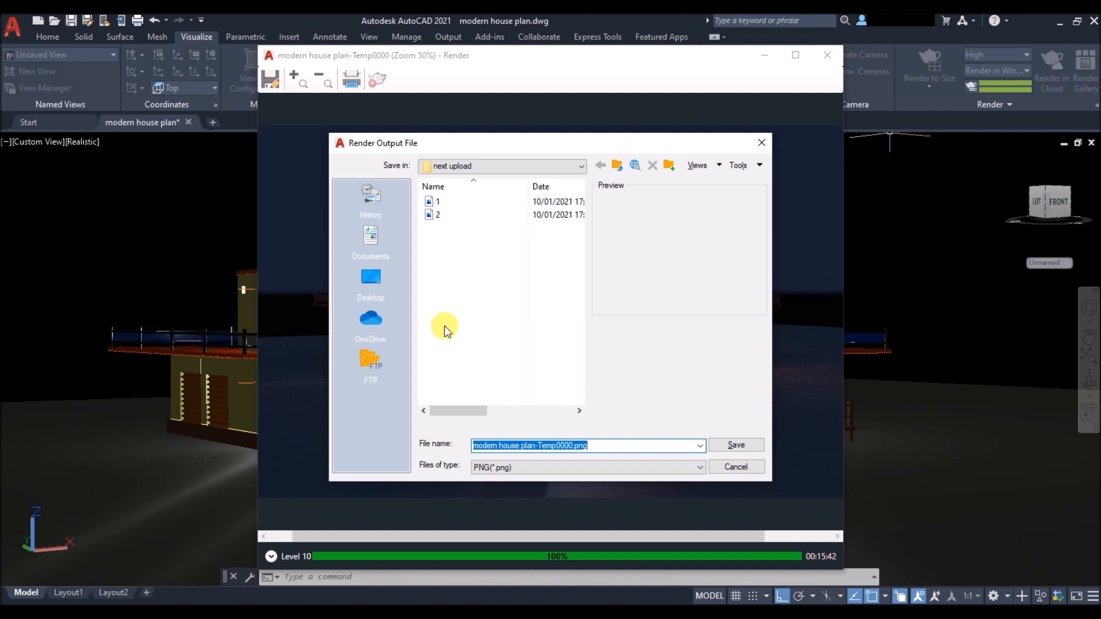
pyautogui.click(658, 466)
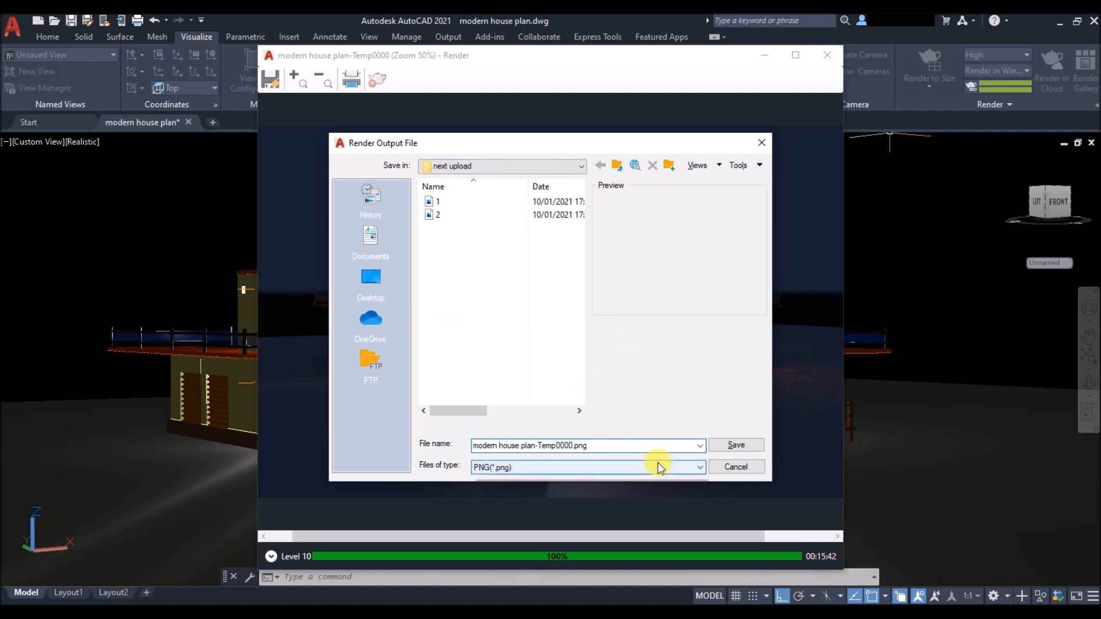
pyautogui.click(660, 467)
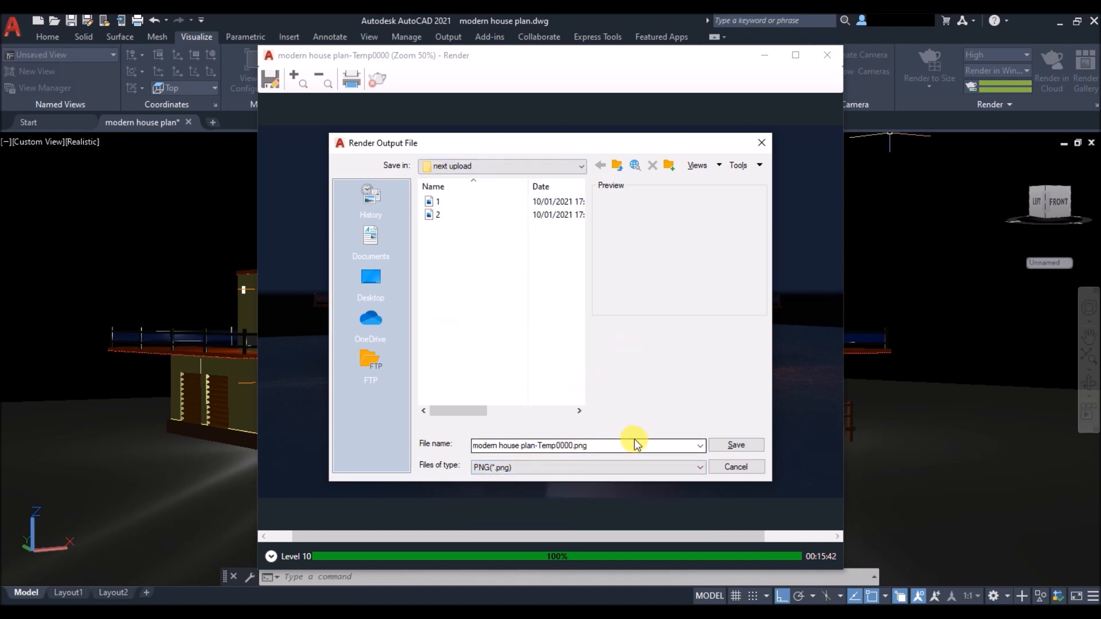
pyautogui.click(726, 445)
pyautogui.click(512, 389)
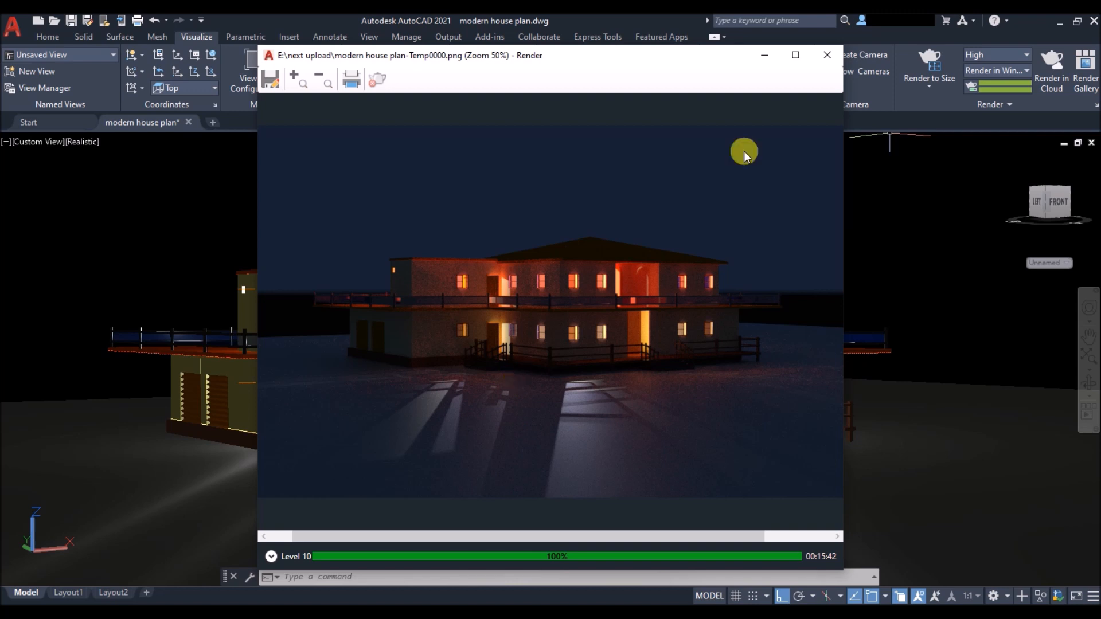
pyautogui.click(827, 54)
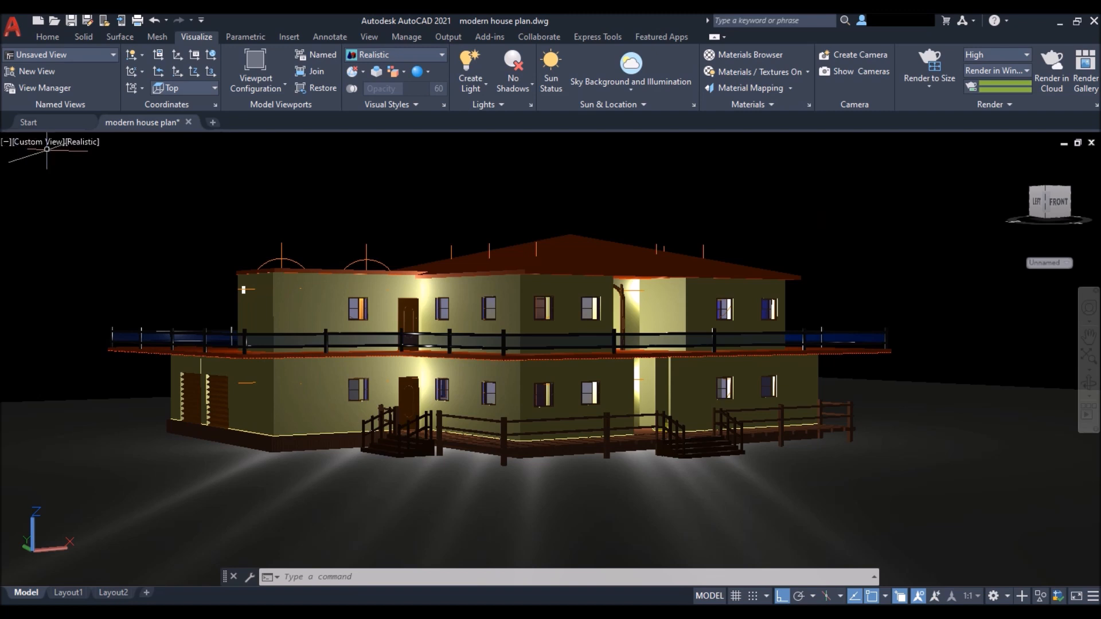
# Switch the viewport to the Conceptual visual style and show the entire ground plane around the house from a raised front-left view.
pyautogui.click(80, 142)
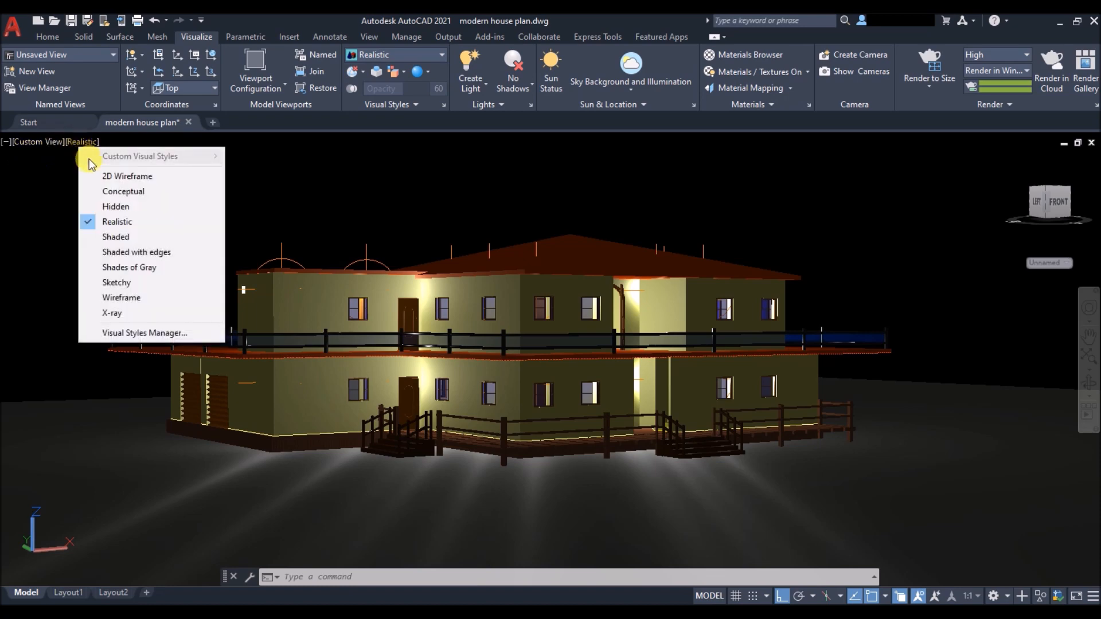
pyautogui.click(105, 192)
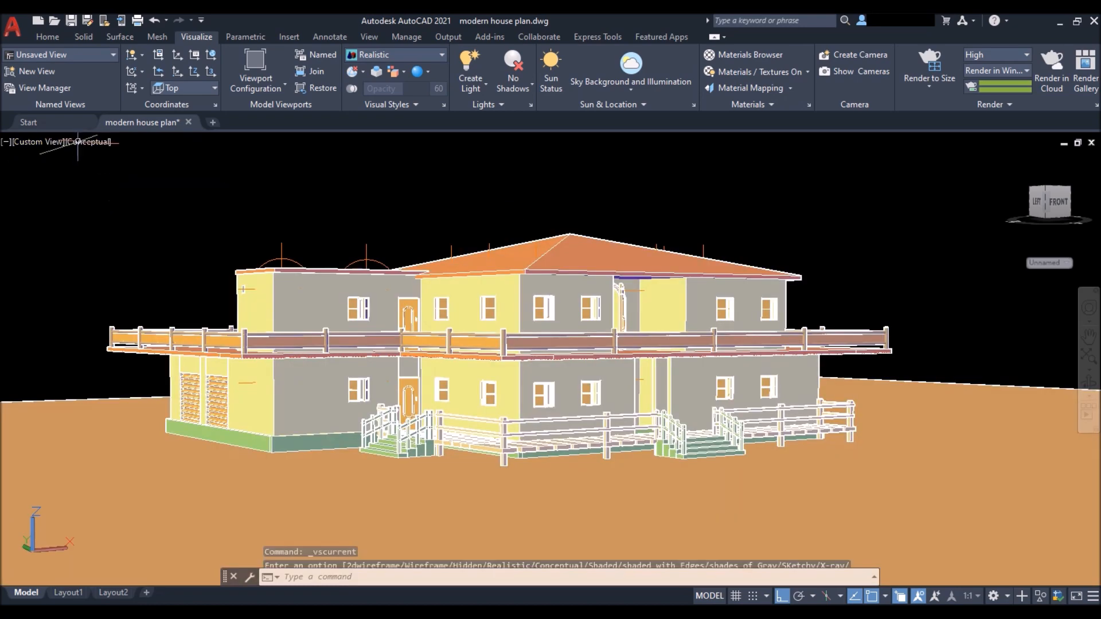
pyautogui.scroll(-3, 585, 215)
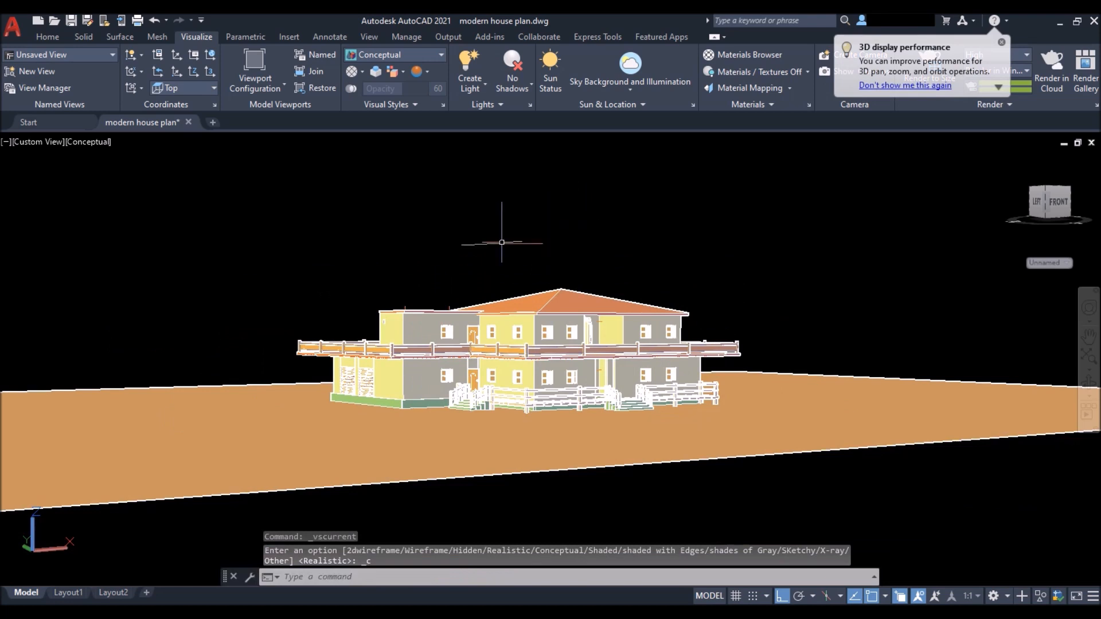
pyautogui.scroll(-2, 569, 308)
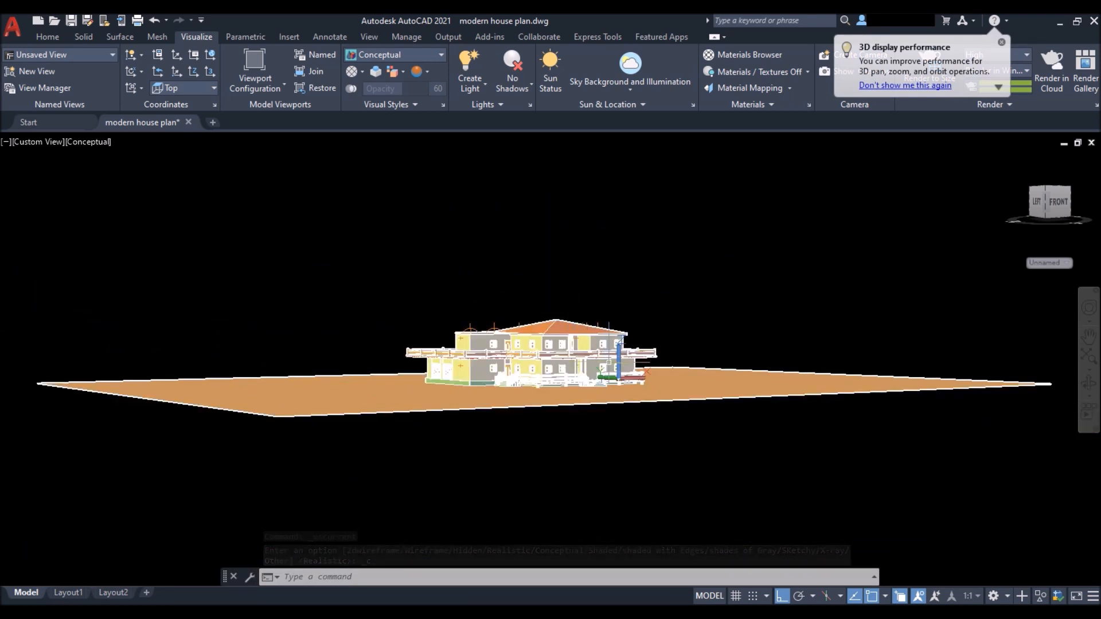
pyautogui.moveTo(579, 300)
pyautogui.keyDown('shift'); pyautogui.mouseDown(button='middle')
pyautogui.moveTo(533, 309)
pyautogui.moveTo(578, 308)
pyautogui.mouseUp(button='middle'); pyautogui.keyUp('shift')
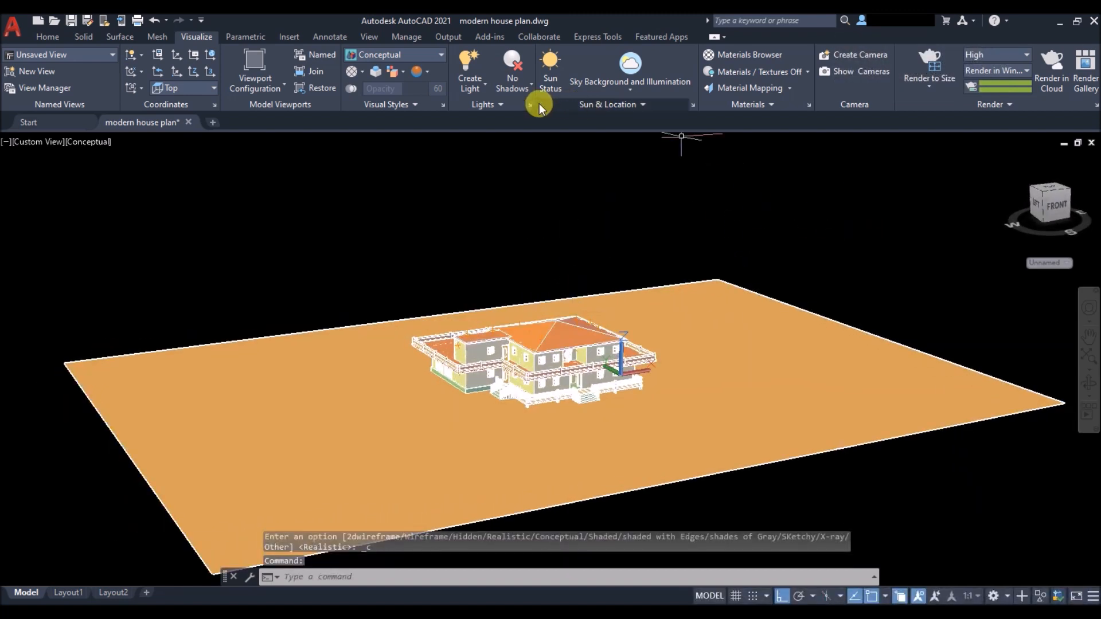
# Place a spotlight 50' above the ground plane's rear right corner and aim it at the rear right corner of the house's balcony.
pyautogui.click(481, 91)
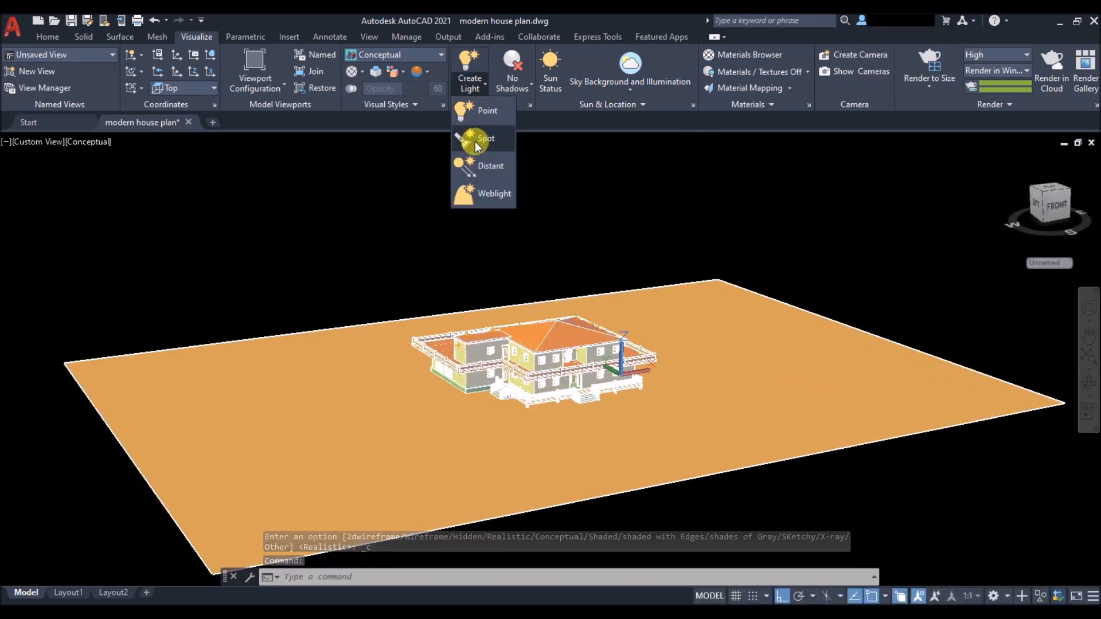
pyautogui.click(466, 143)
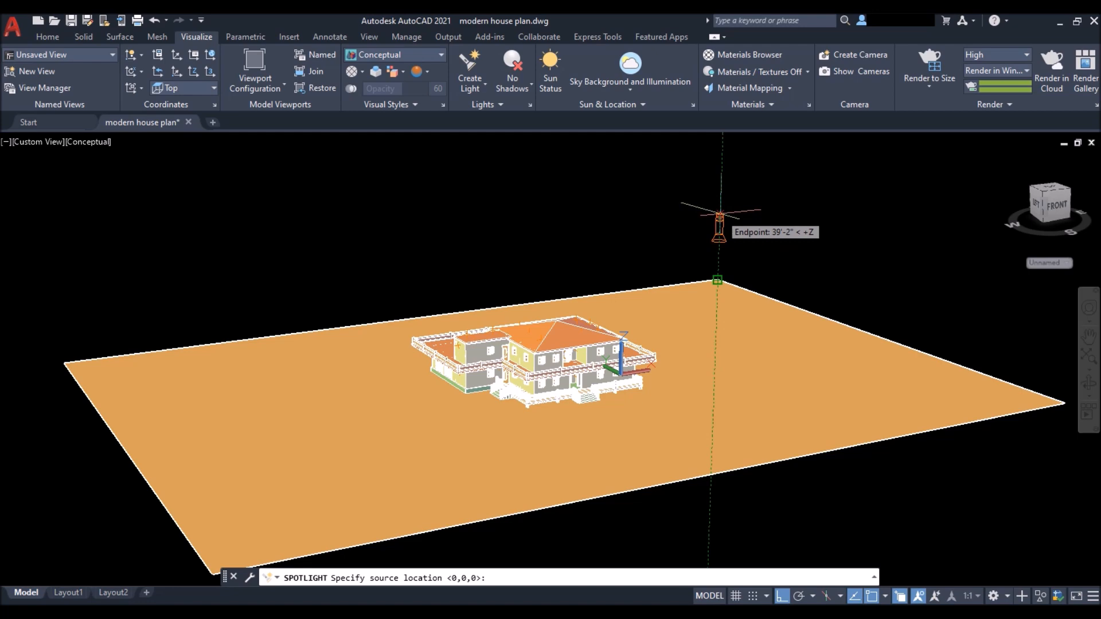
pyautogui.write("50'")
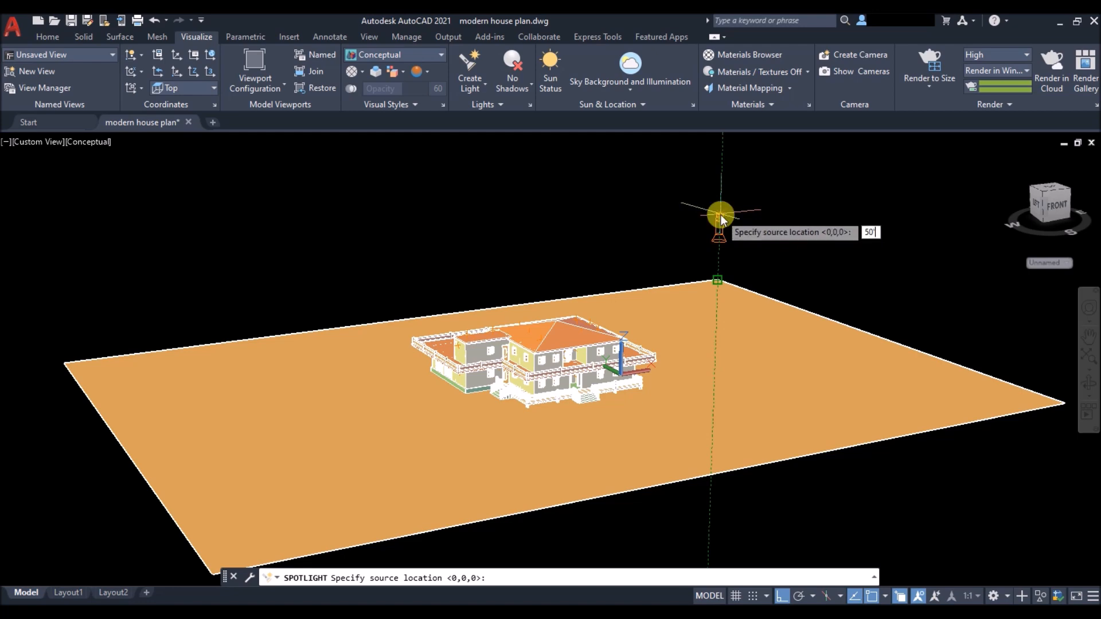
pyautogui.press('Return')
pyautogui.scroll(5, 607, 276)
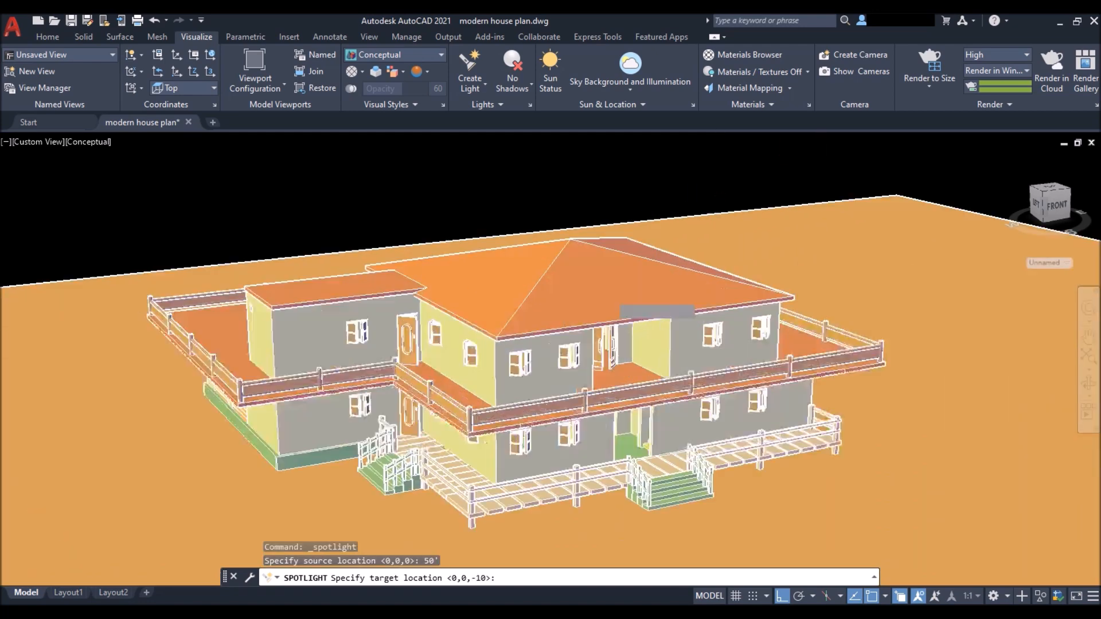
pyautogui.scroll(-3, 608, 253)
pyautogui.keyDown('shift'); pyautogui.moveTo(607, 252); pyautogui.dragTo(770, 364, button='middle'); pyautogui.keyUp('shift')
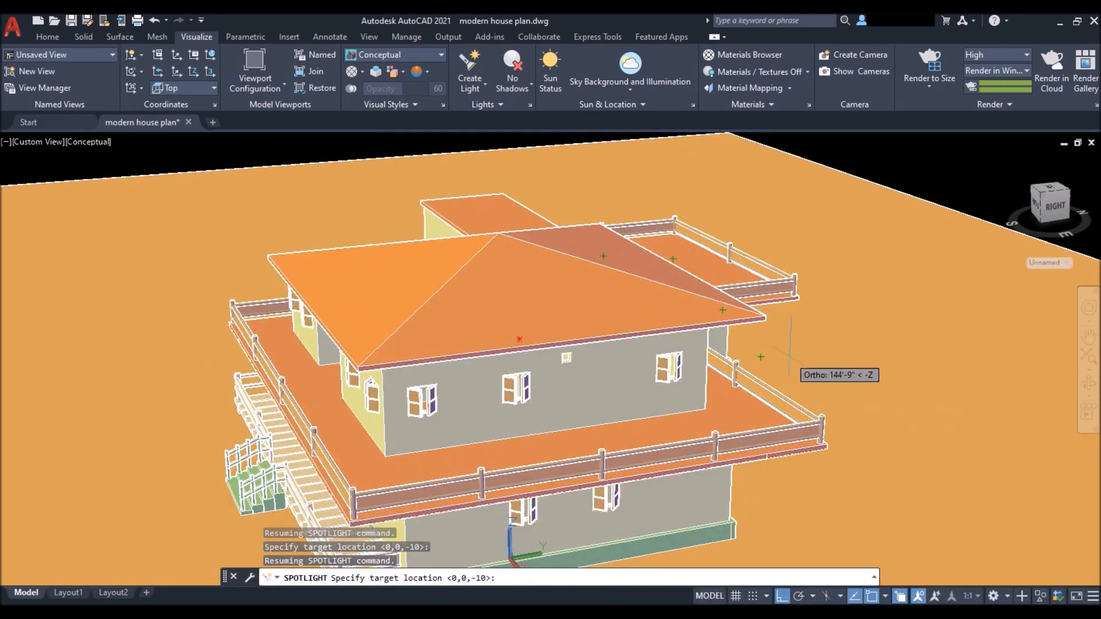
pyautogui.scroll(5, 700, 361)
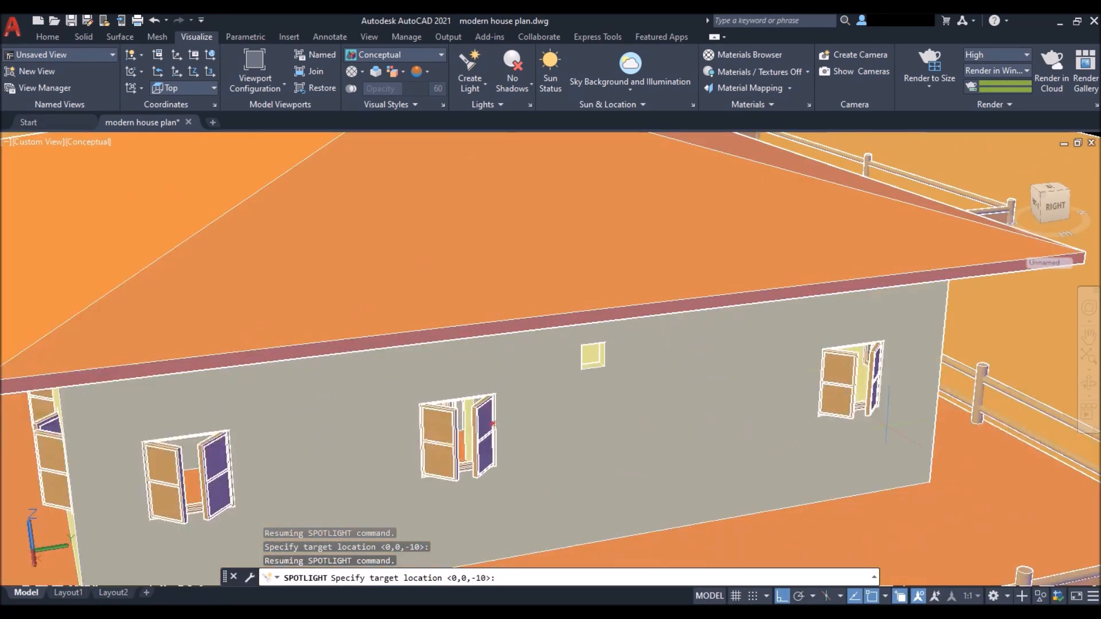
pyautogui.scroll(-4, 855, 401)
pyautogui.keyDown('shift'); pyautogui.moveTo(835, 413); pyautogui.dragTo(838, 370, button='middle'); pyautogui.keyUp('shift')
pyautogui.click(838, 366)
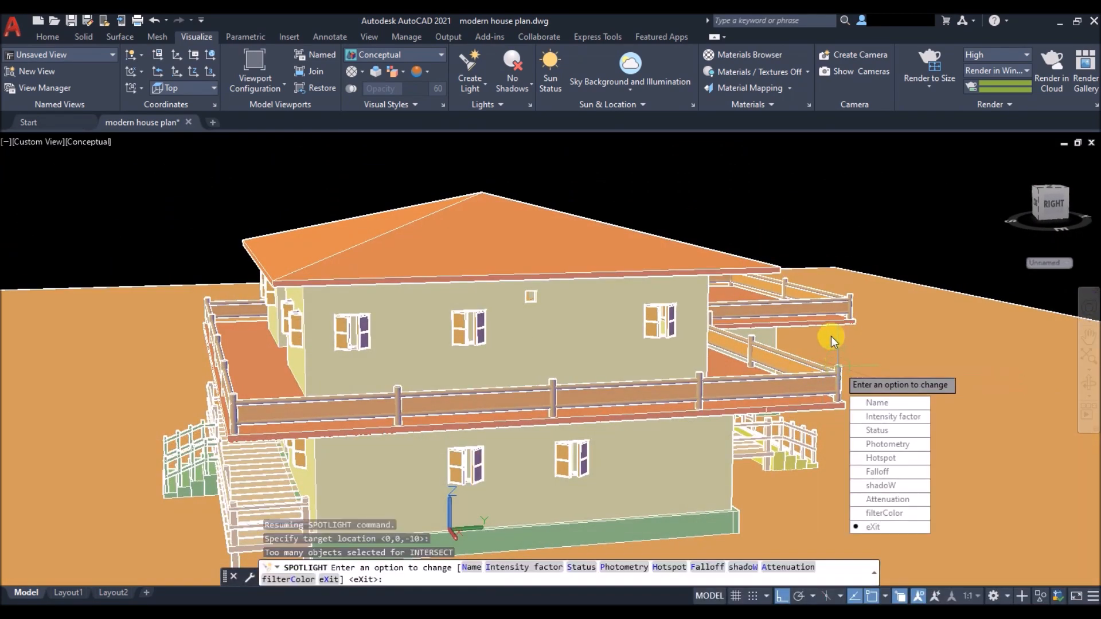
# Set the spotlight's intensity factor to 1000 and finish creating the light.
pyautogui.click(892, 417)
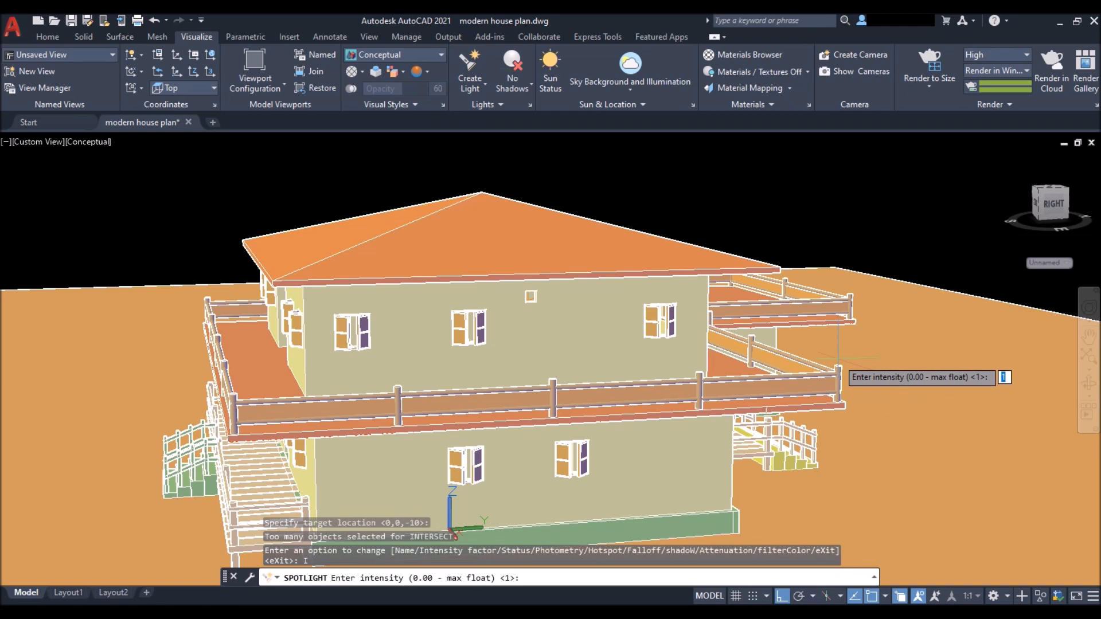
pyautogui.write('1000')
pyautogui.press('Return')
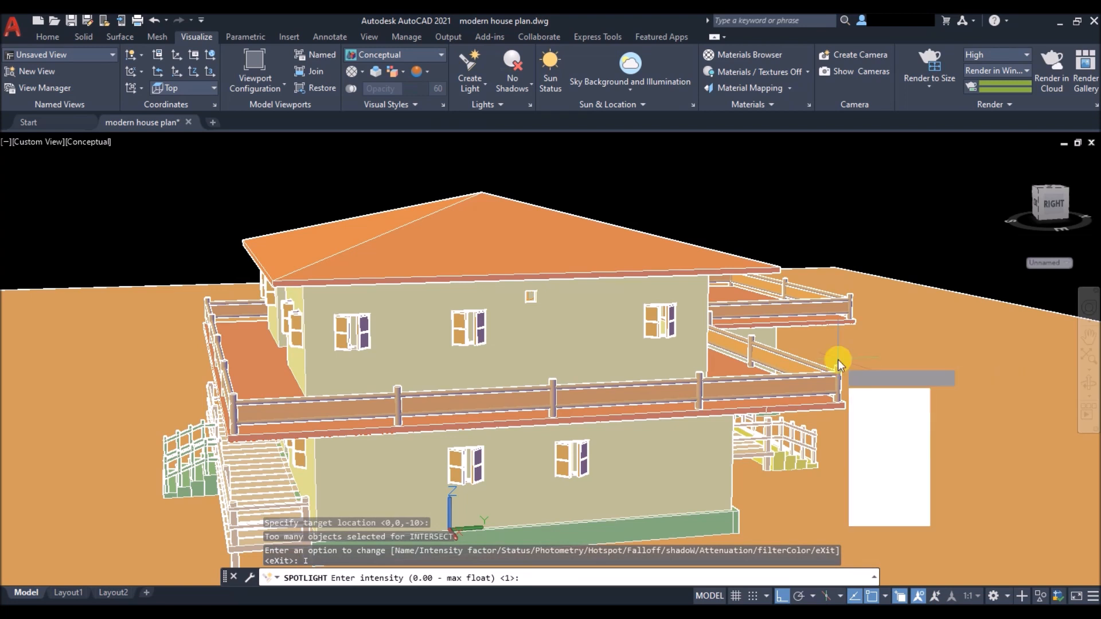
pyautogui.press('Return')
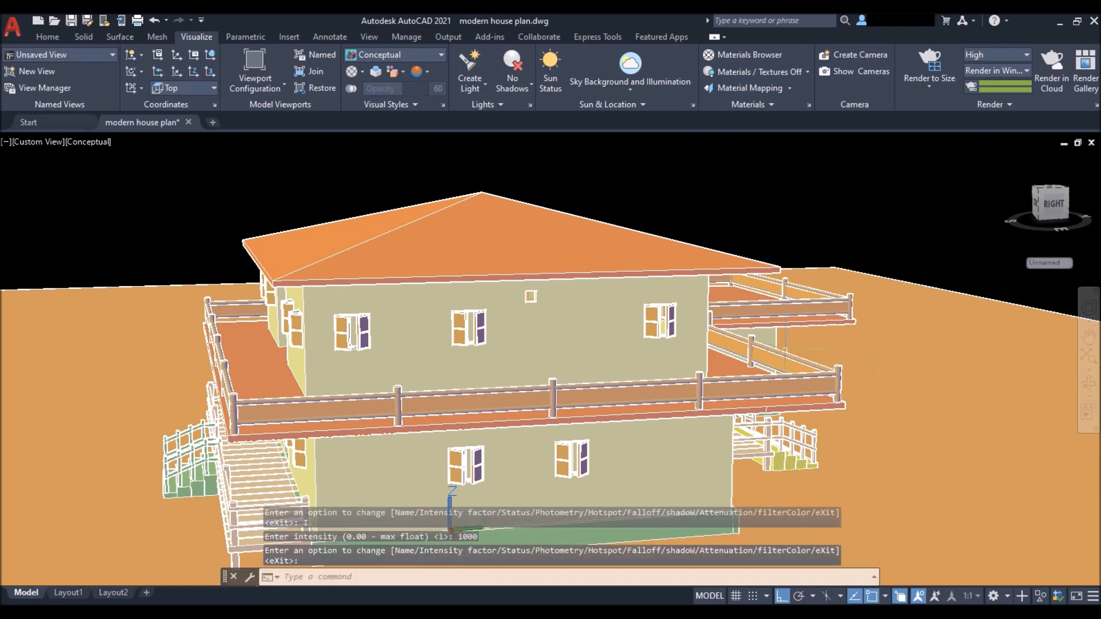
# 3D-mirror the spotlight across a vertical plane through the midpoint of the ground's rear edge, keeping the original light.
pyautogui.scroll(-5, 550, 361)
pyautogui.scroll(-2, 643, 313)
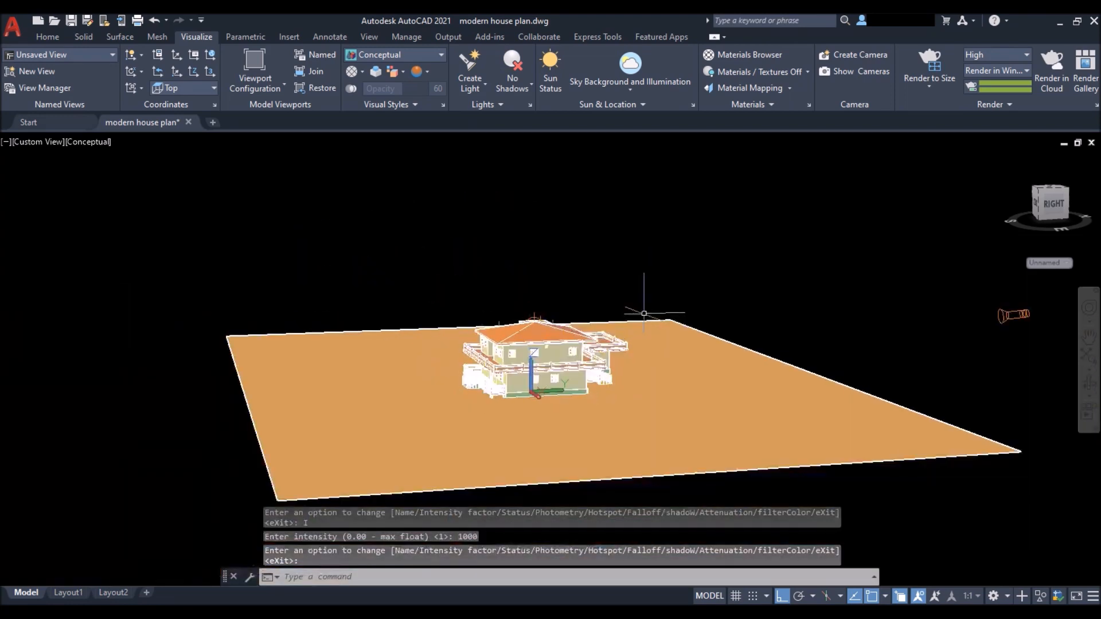
pyautogui.keyDown('shift'); pyautogui.moveTo(589, 321); pyautogui.dragTo(633, 343, button='middle'); pyautogui.keyUp('shift')
pyautogui.press('Return')
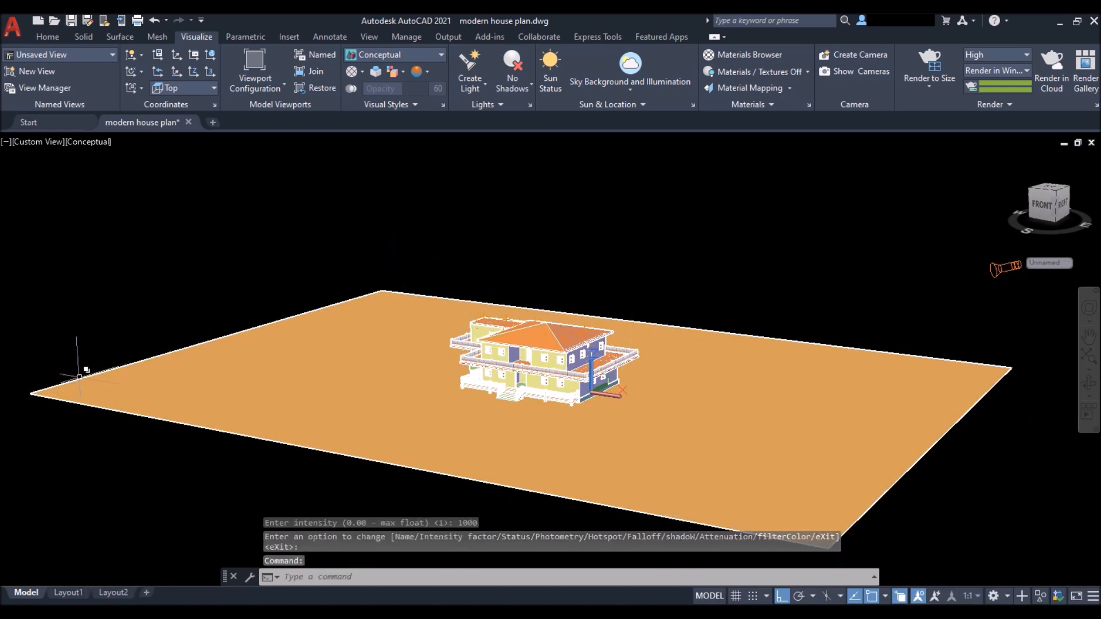
pyautogui.click(997, 292)
pyautogui.click(801, 225)
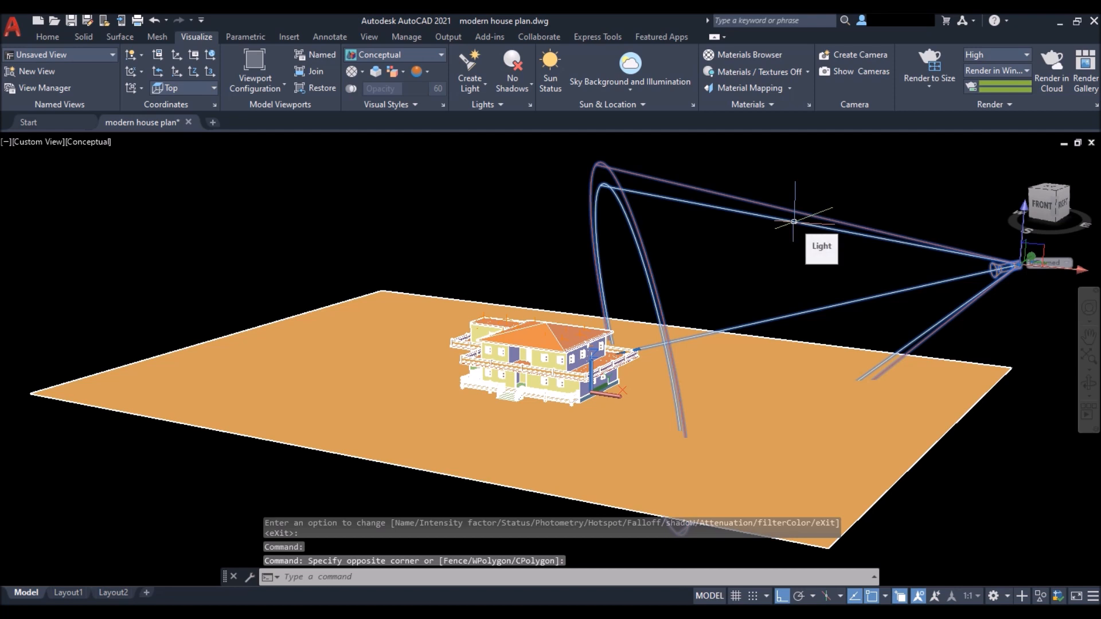
pyautogui.write('3dmirror')
pyautogui.press('Return')
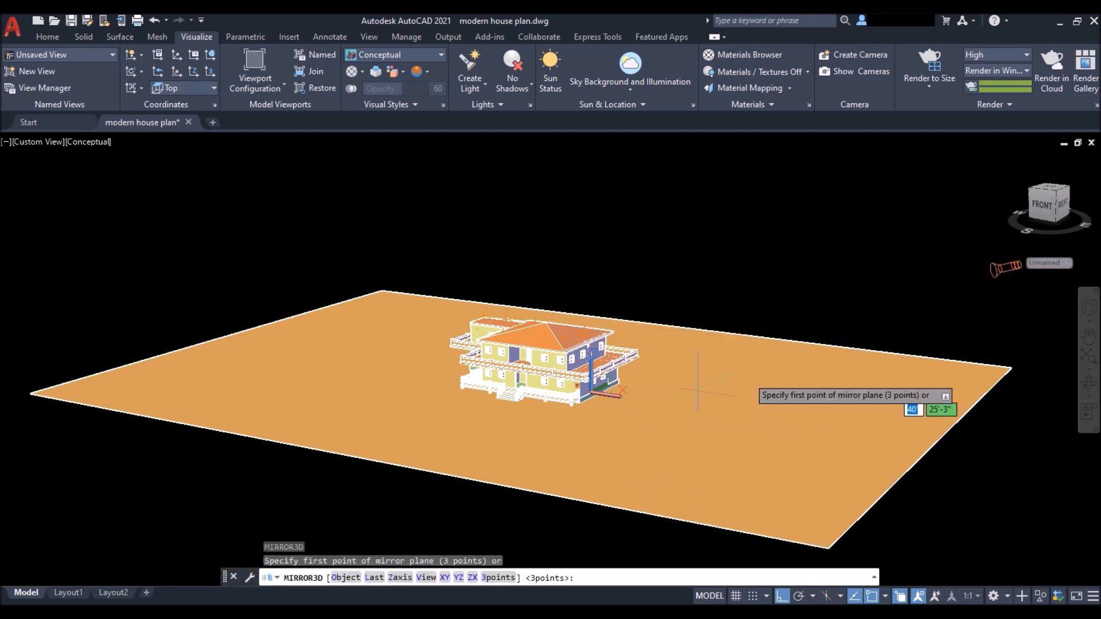
pyautogui.click(659, 325)
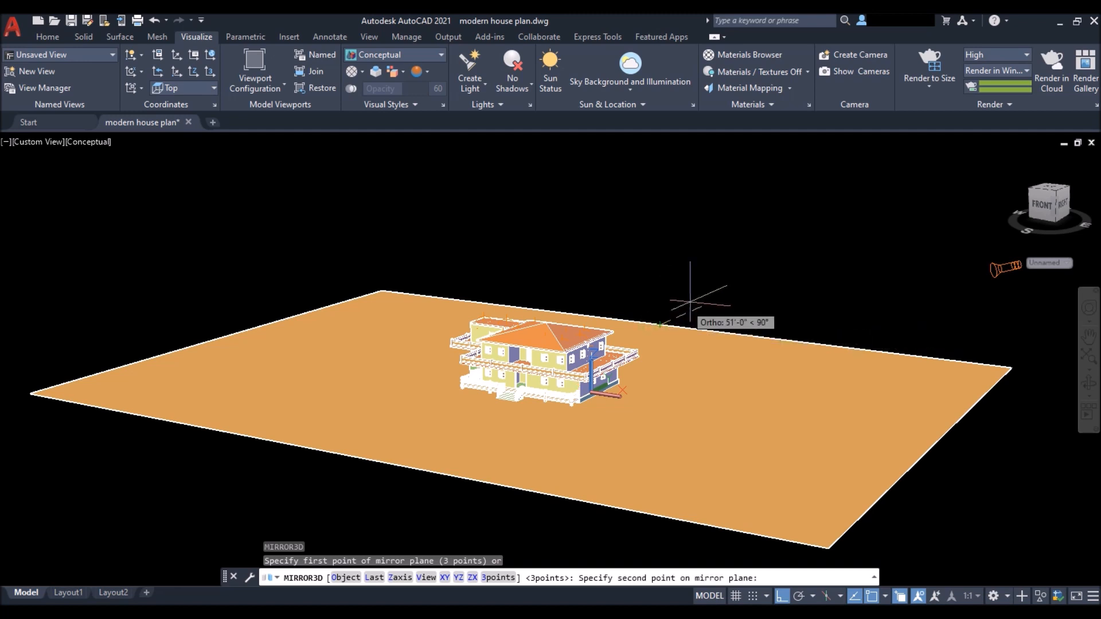
pyautogui.click(739, 286)
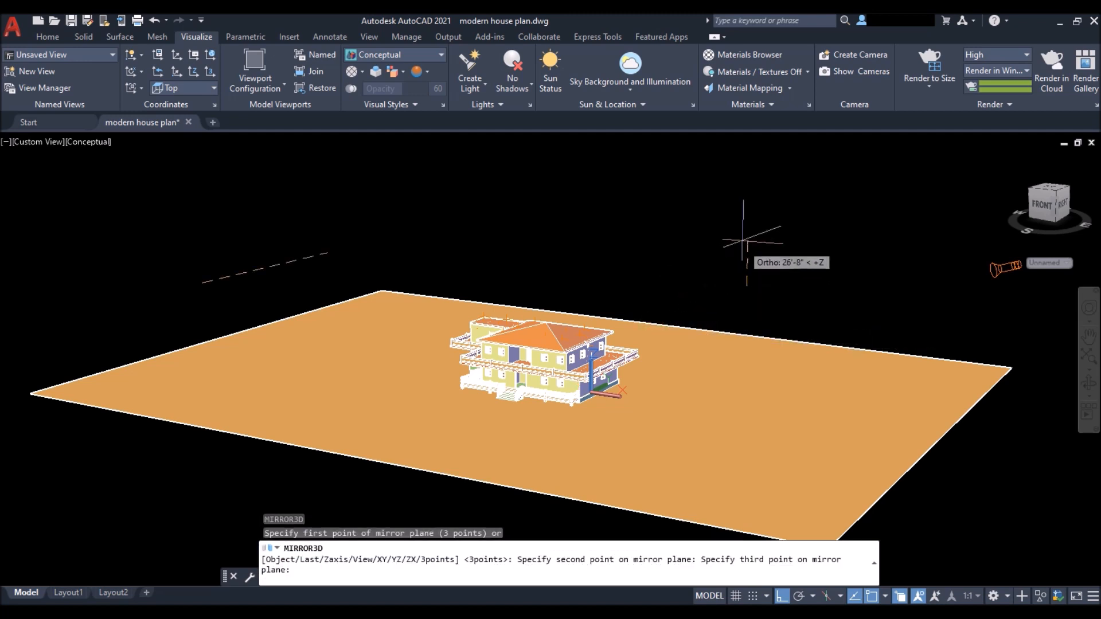
pyautogui.click(724, 180)
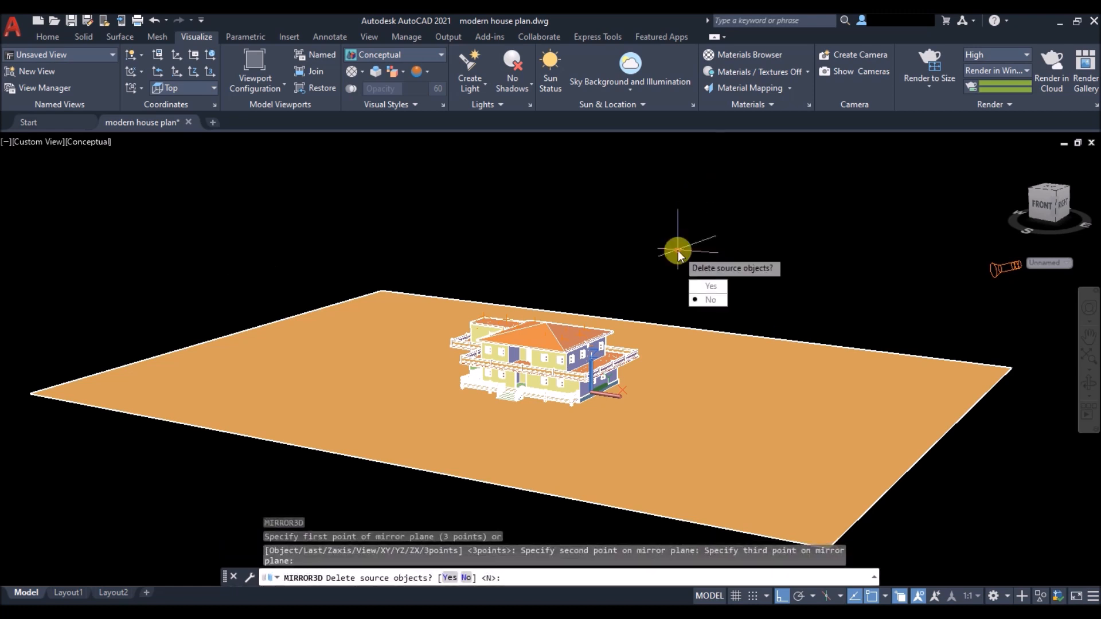
pyautogui.press('Return')
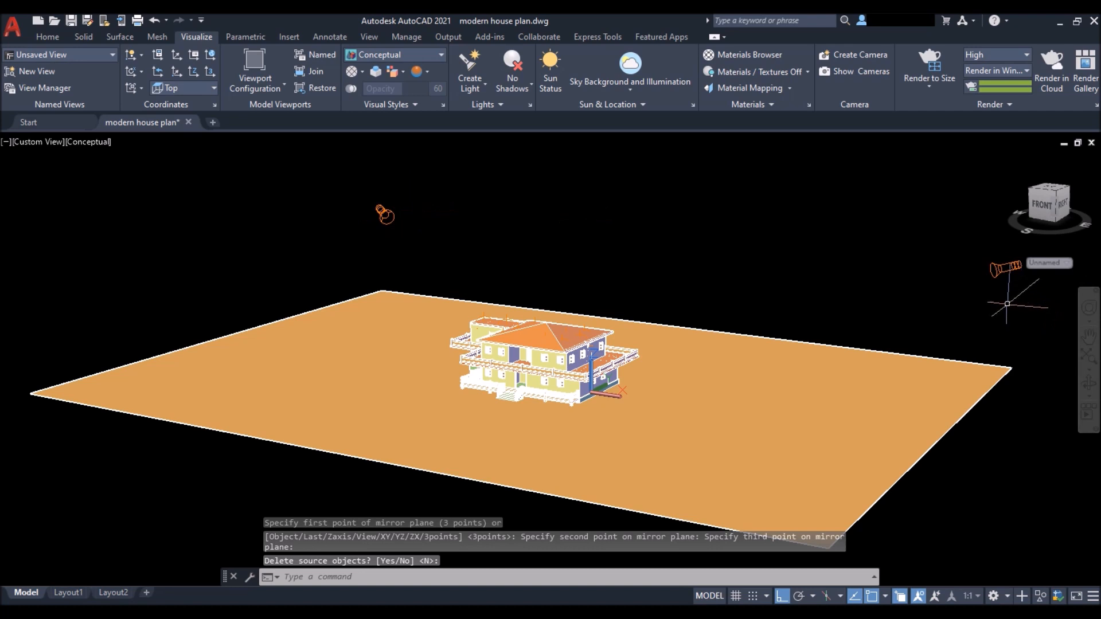
# 3D-mirror both rear spotlights to the front of the ground across a vertical plane through its left edge's midpoint, keeping the originals.
pyautogui.click(1008, 298)
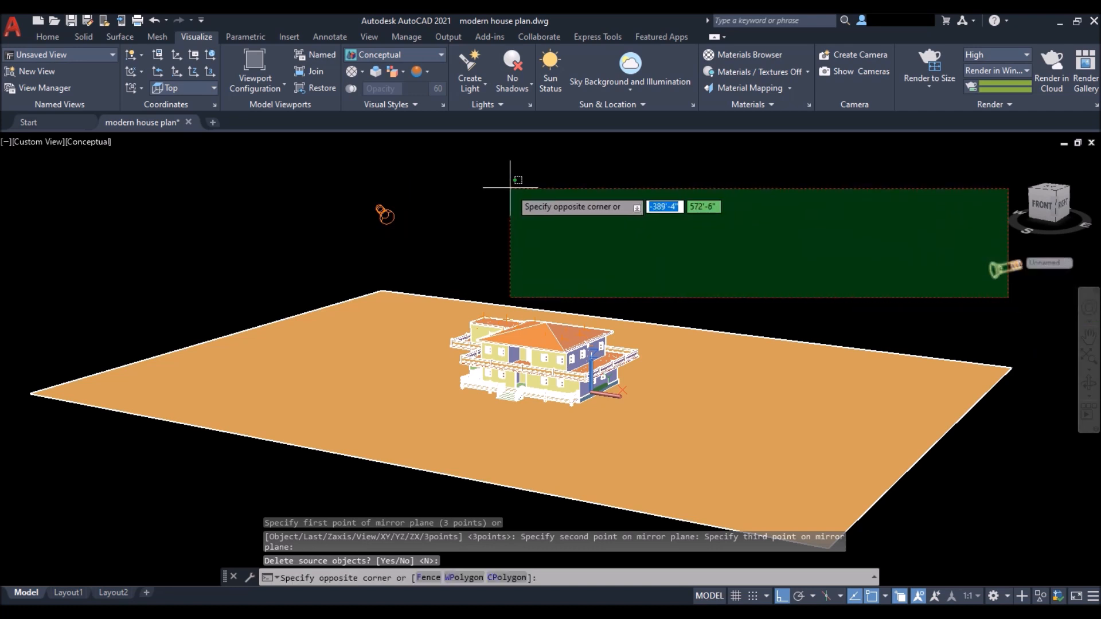
pyautogui.click(485, 162)
pyautogui.click(450, 196)
pyautogui.click(344, 220)
pyautogui.rightClick(262, 195)
pyautogui.click(284, 202)
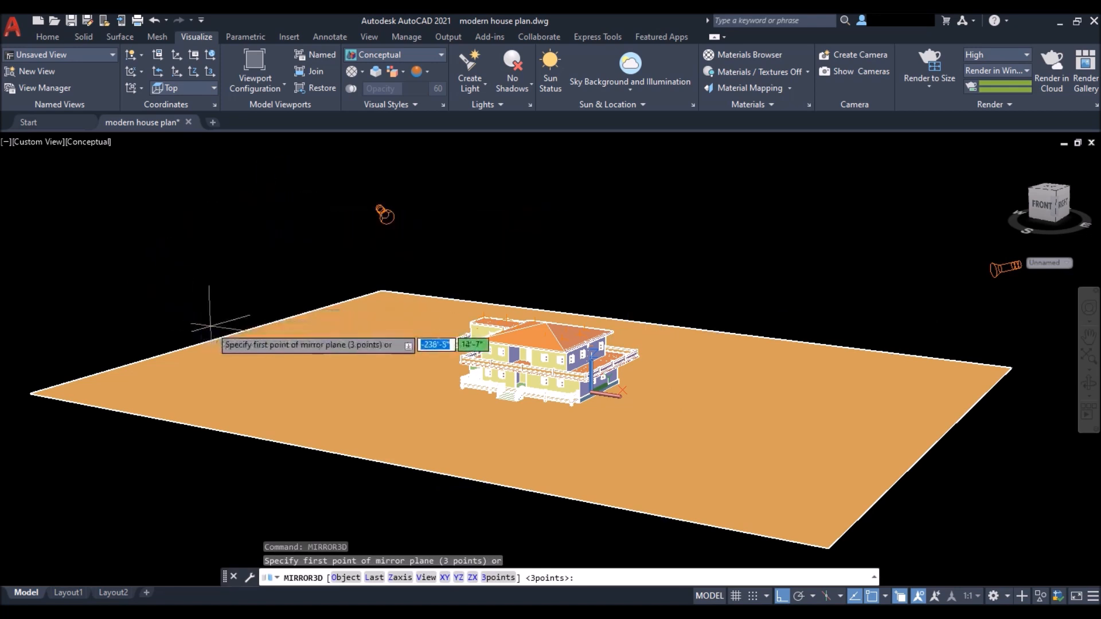
pyautogui.click(232, 334)
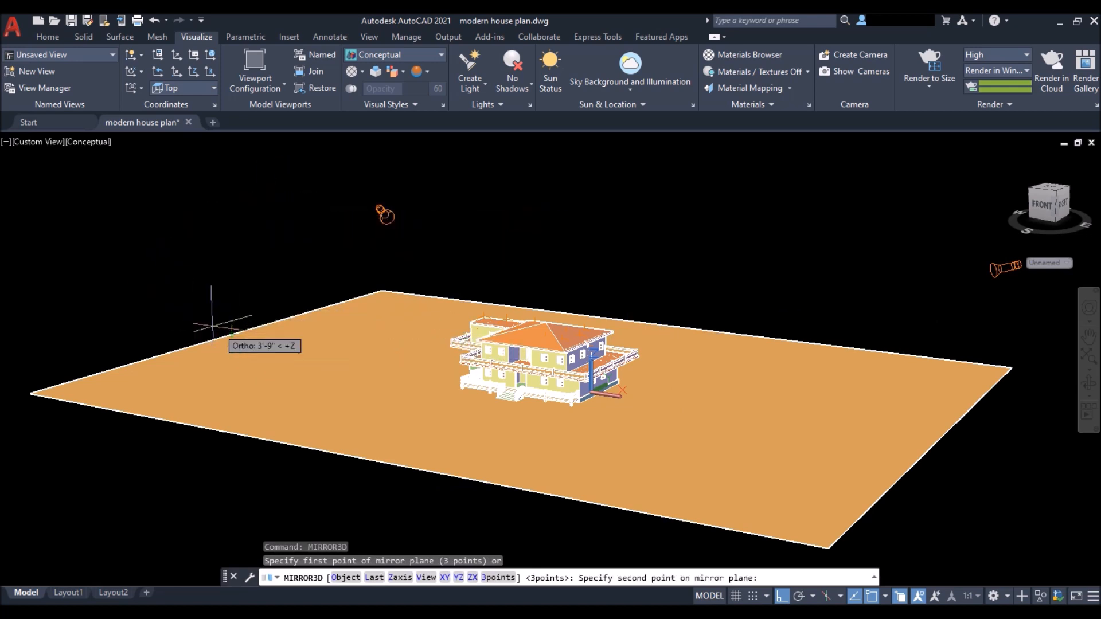
pyautogui.click(160, 321)
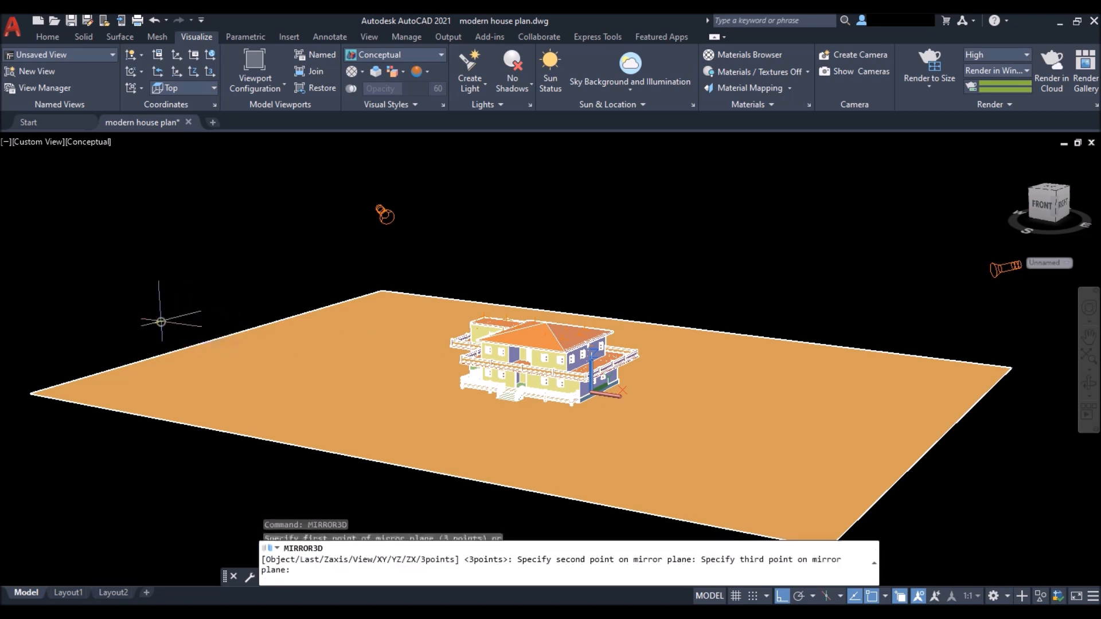
pyautogui.click(164, 238)
pyautogui.press('Return')
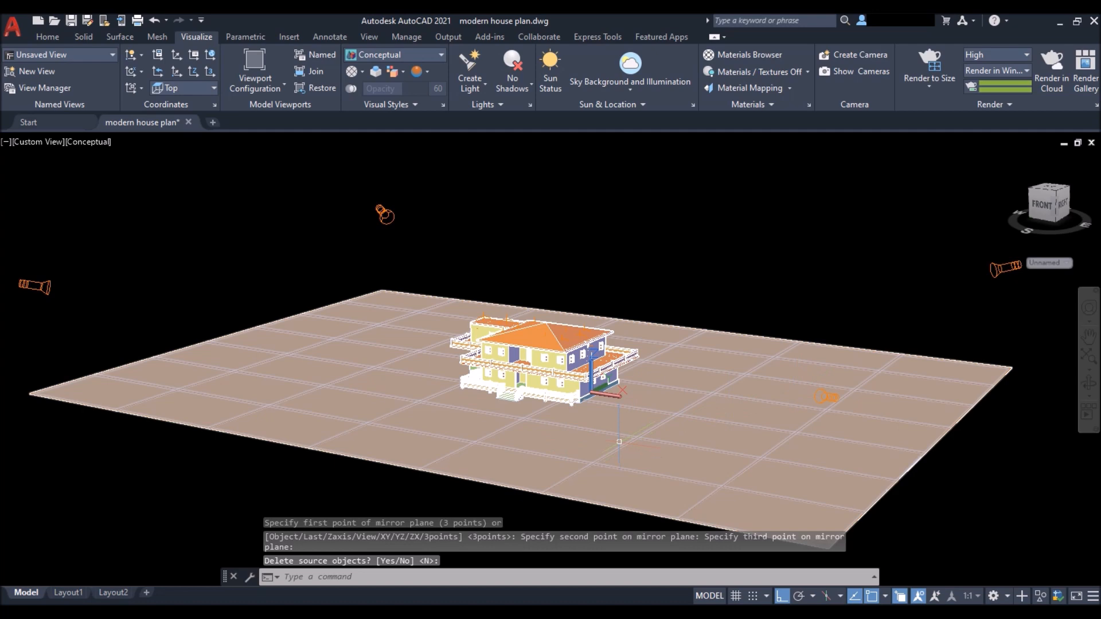
# Frame the house at eye level from its front left corner for rendering and set the visual style to Realistic.
pyautogui.keyDown('shift'); pyautogui.moveTo(614, 448); pyautogui.dragTo(723, 409, button='middle'); pyautogui.keyUp('shift')
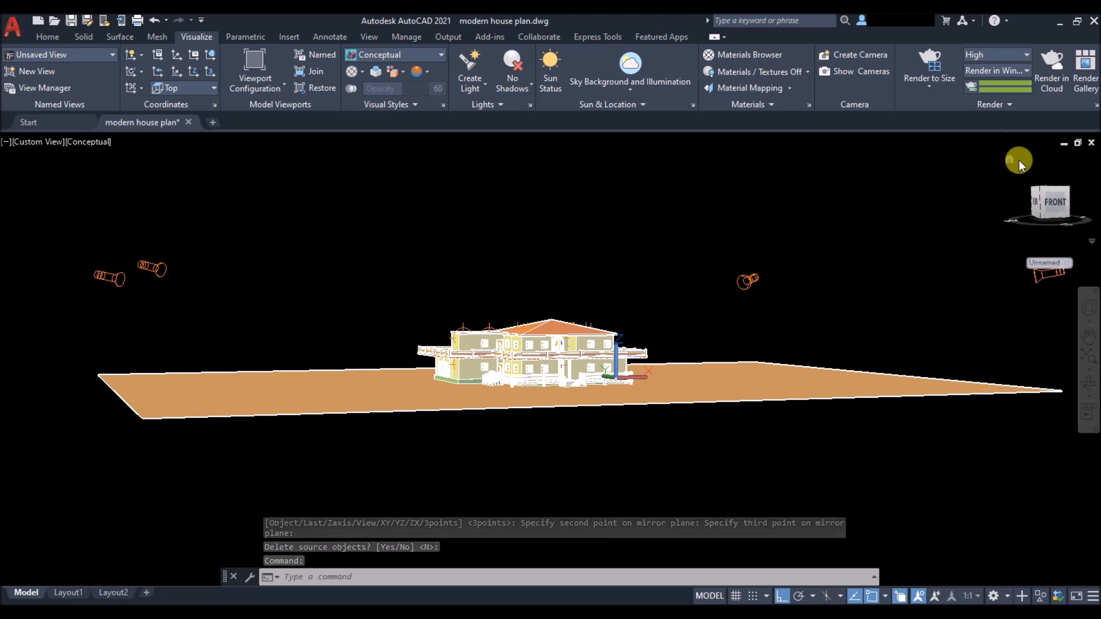
pyautogui.rightClick(1012, 160)
pyautogui.click(1012, 168)
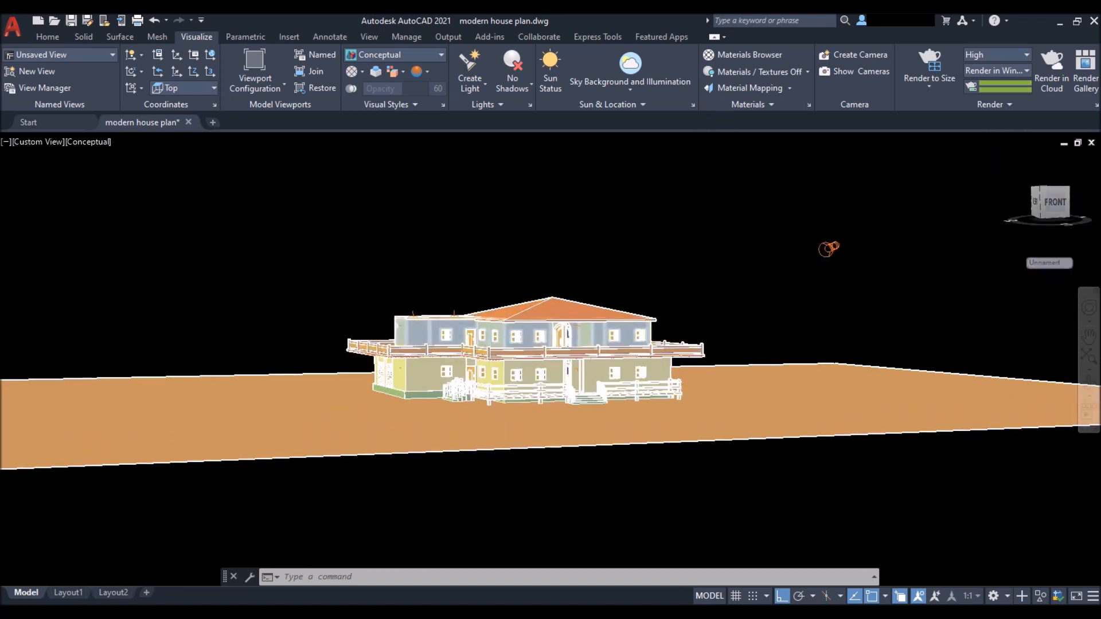
pyautogui.scroll(2, 342, 390)
pyautogui.moveTo(314, 396)
pyautogui.keyDown('shift'); pyautogui.mouseDown(button='middle')
pyautogui.moveTo(350, 392)
pyautogui.moveTo(317, 402)
pyautogui.mouseUp(button='middle'); pyautogui.keyUp('shift')
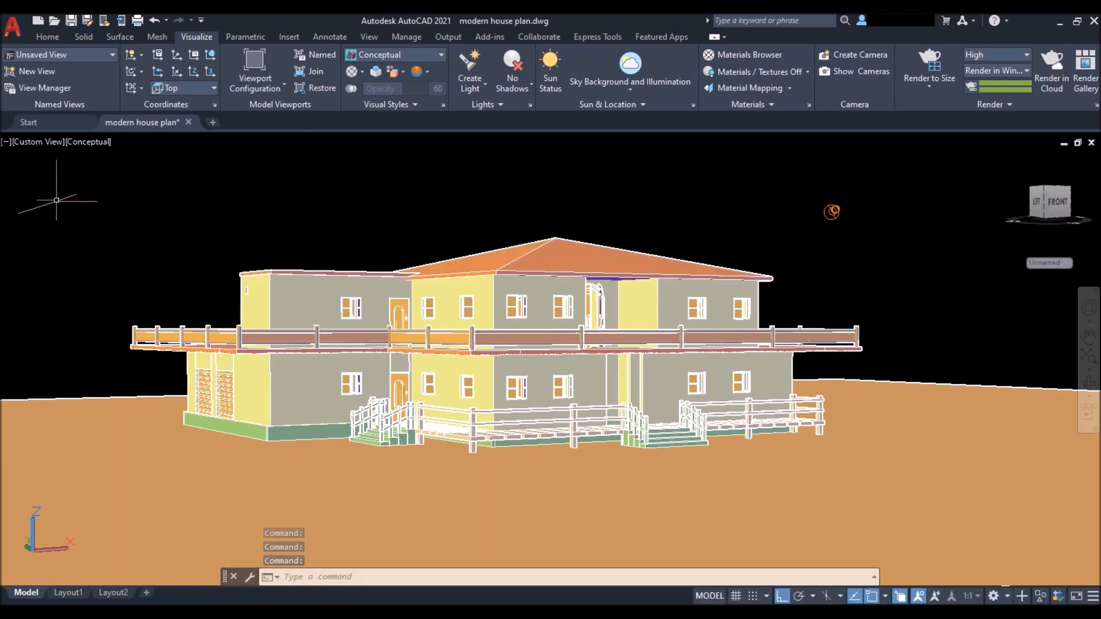
pyautogui.moveTo(803, 293)
pyautogui.keyDown('shift'); pyautogui.mouseDown(button='middle')
pyautogui.moveTo(449, 310)
pyautogui.moveTo(450, 298)
pyautogui.moveTo(816, 308)
pyautogui.mouseUp(button='middle'); pyautogui.keyUp('shift')
pyautogui.keyDown('shift'); pyautogui.moveTo(438, 239); pyautogui.dragTo(448, 242, button='middle'); pyautogui.keyUp('shift')
pyautogui.click(100, 138)
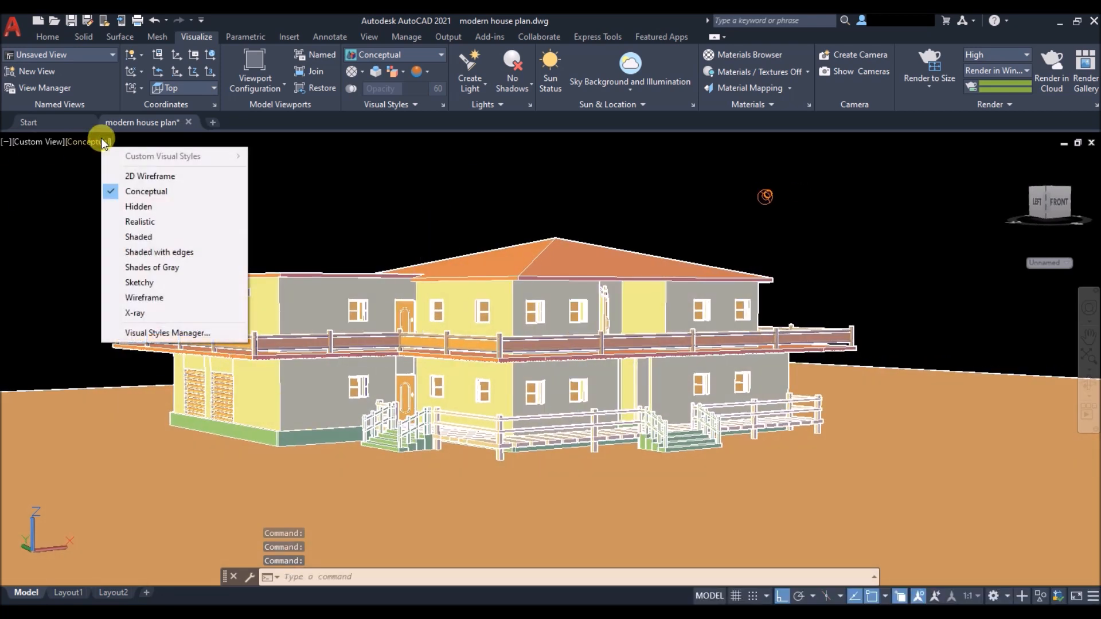
pyautogui.click(143, 228)
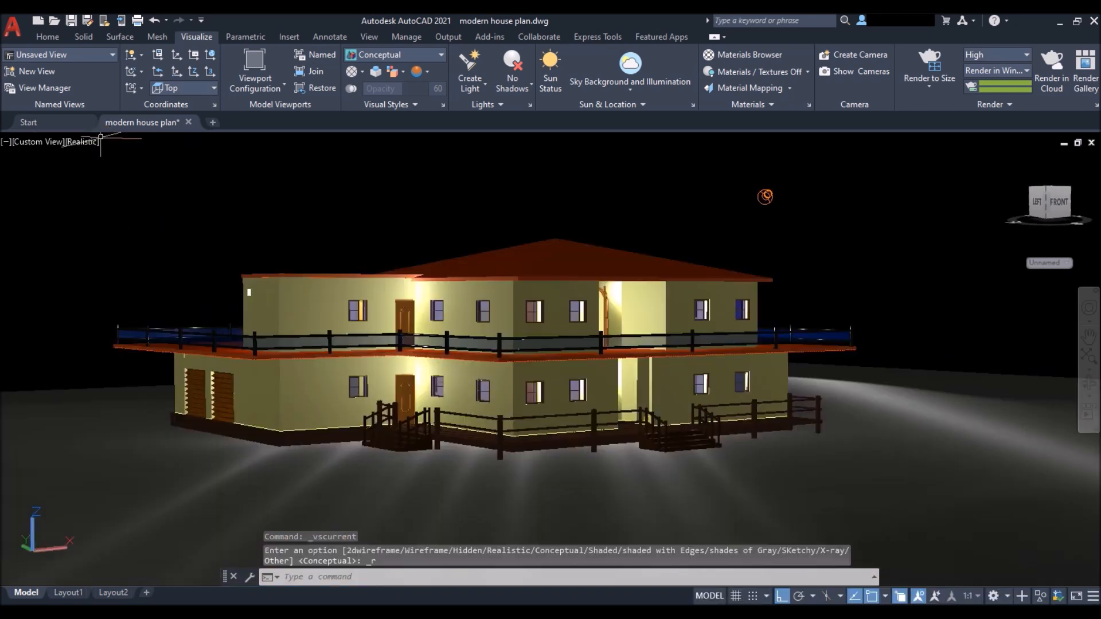
# Turn on the sun and set its time to 22:00 in the sun properties.
pyautogui.click(554, 80)
pyautogui.click(502, 334)
pyautogui.click(694, 106)
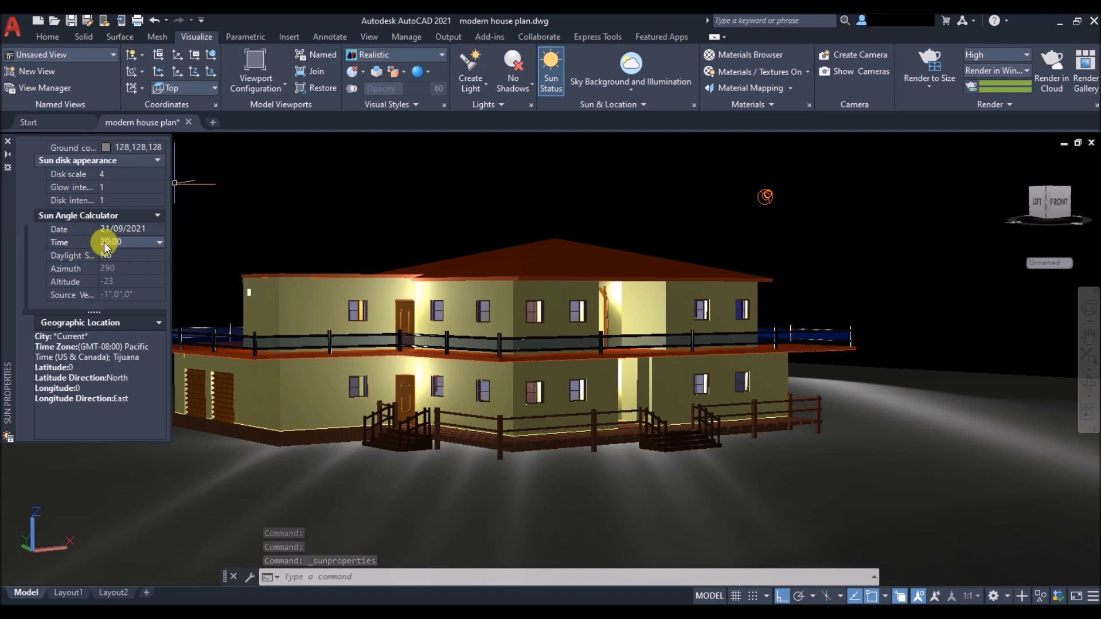
pyautogui.click(156, 242)
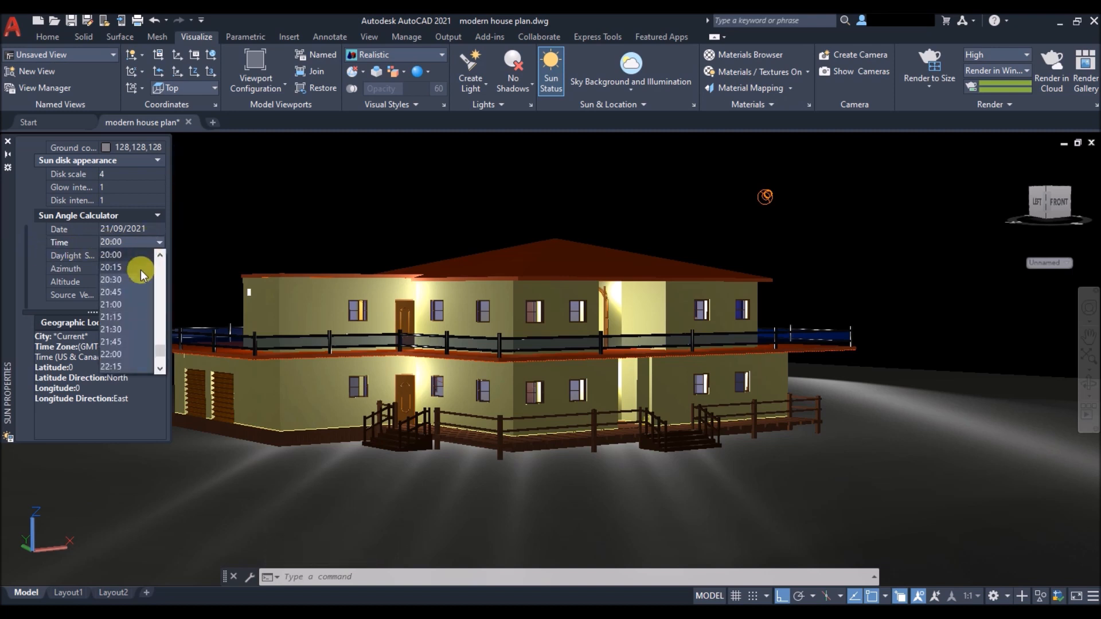
pyautogui.click(137, 354)
pyautogui.click(8, 140)
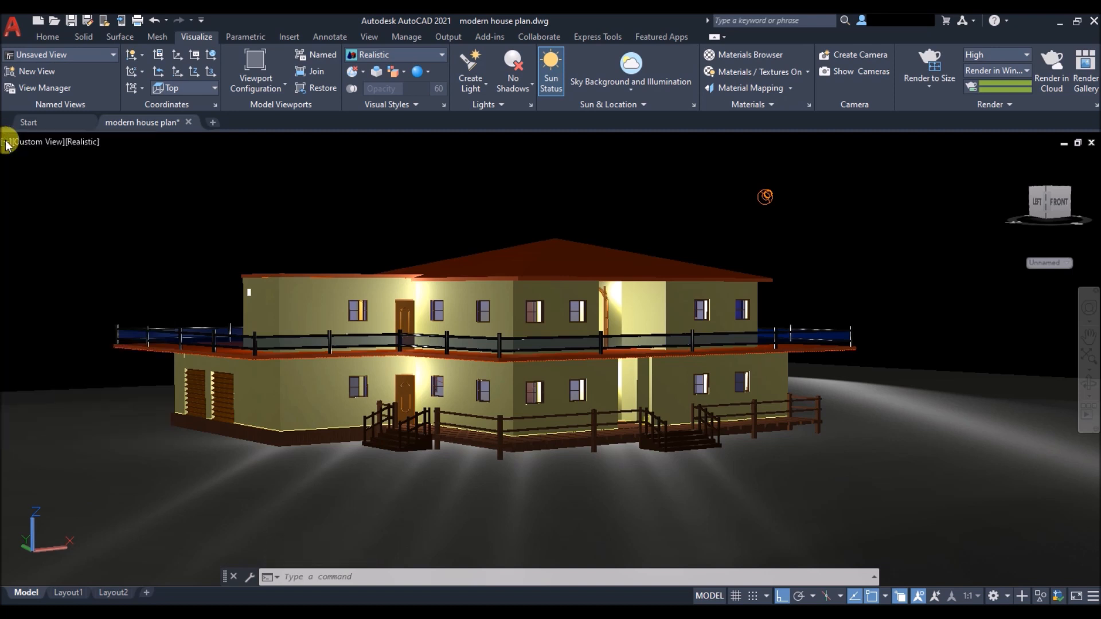
# Preview a 1920 x 1080 Full HDTV render of the floodlit house and close the render window.
pyautogui.click(942, 91)
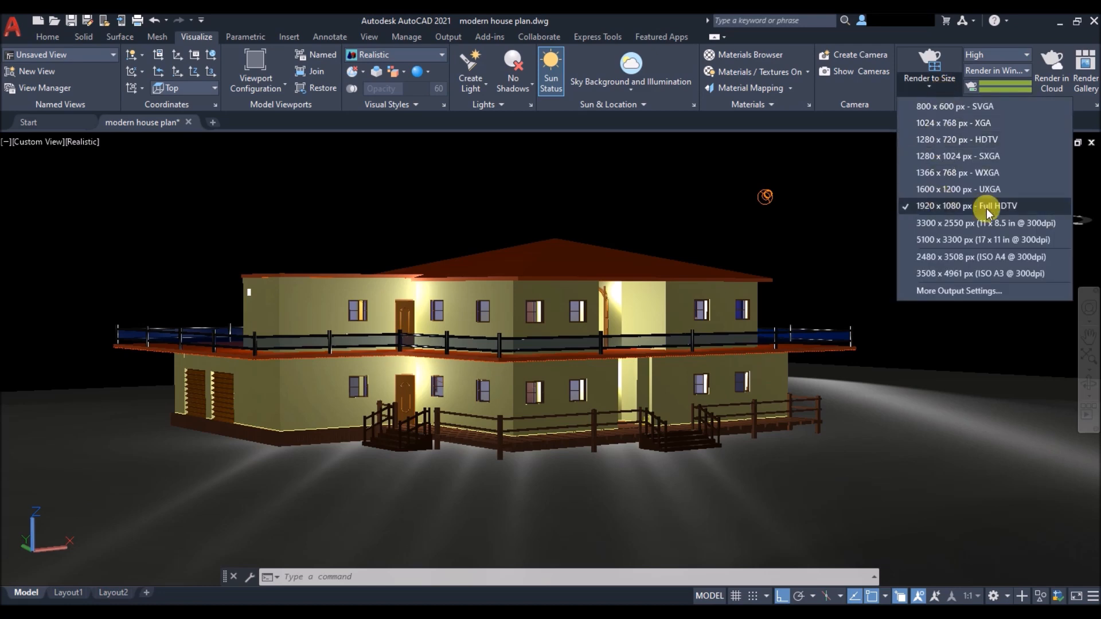
pyautogui.click(858, 119)
pyautogui.click(934, 60)
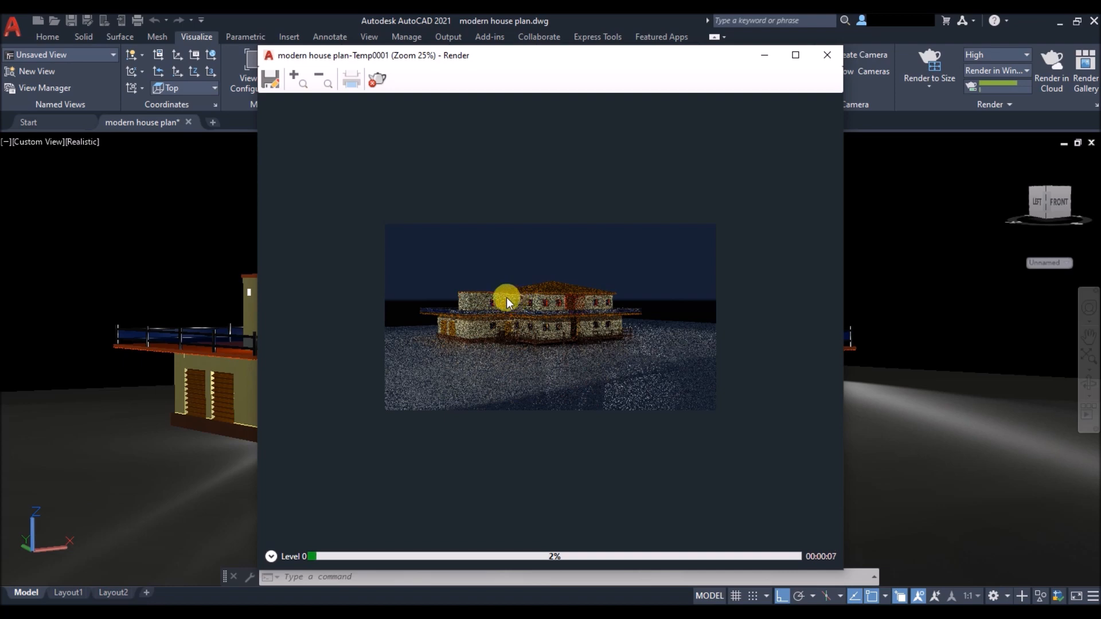
pyautogui.scroll(1, 507, 298)
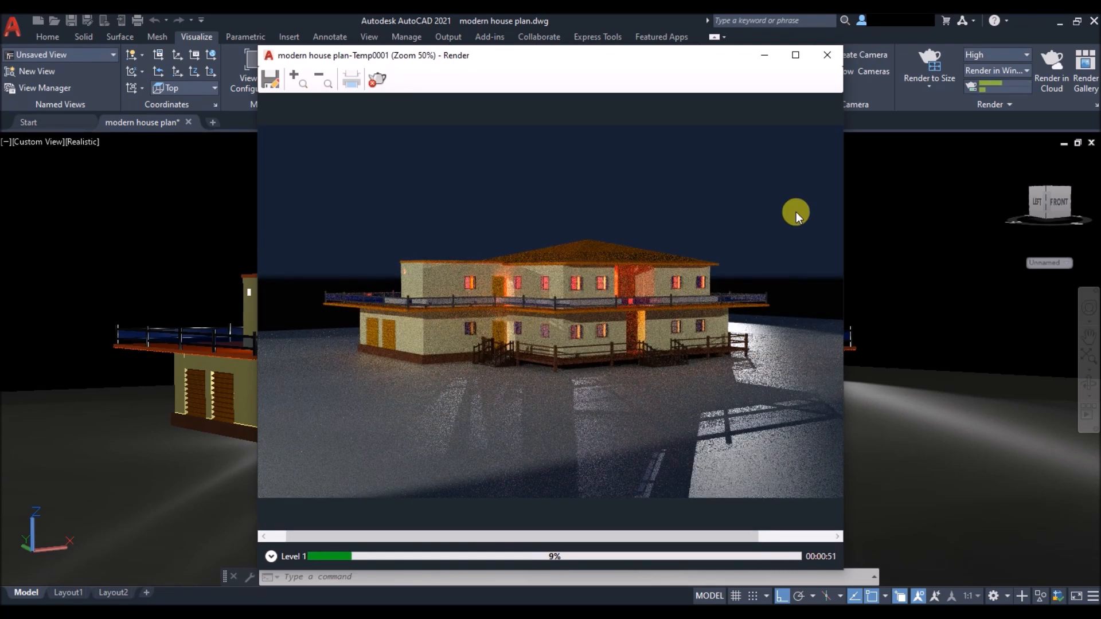
pyautogui.click(826, 55)
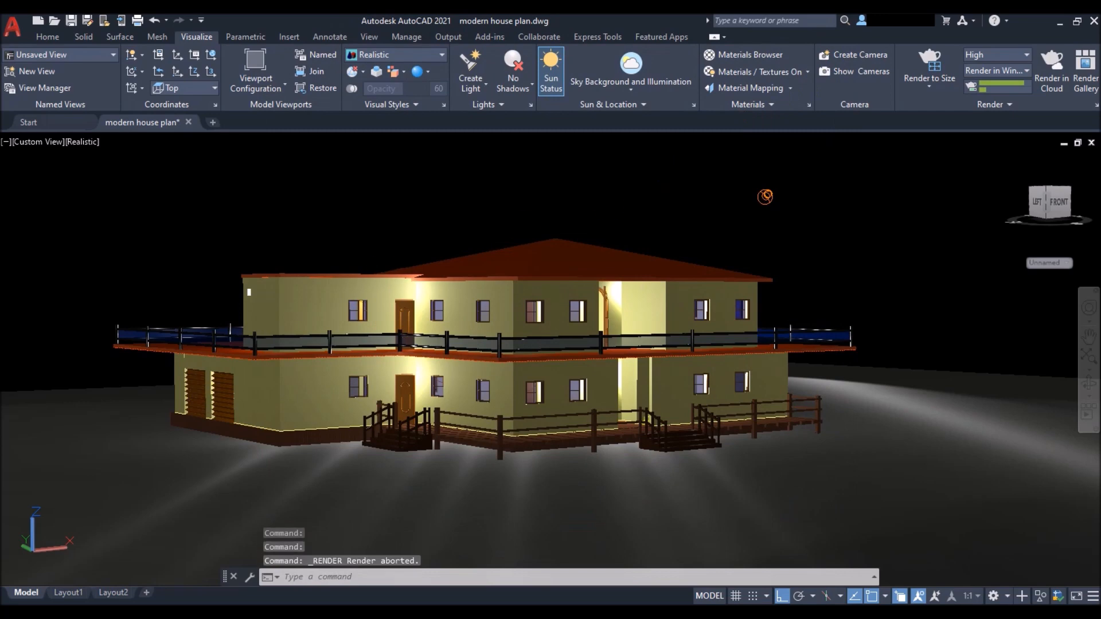
# Switch to Photos to examine the saved render 2.png and return to AutoCAD.
pyautogui.click(392, 549)
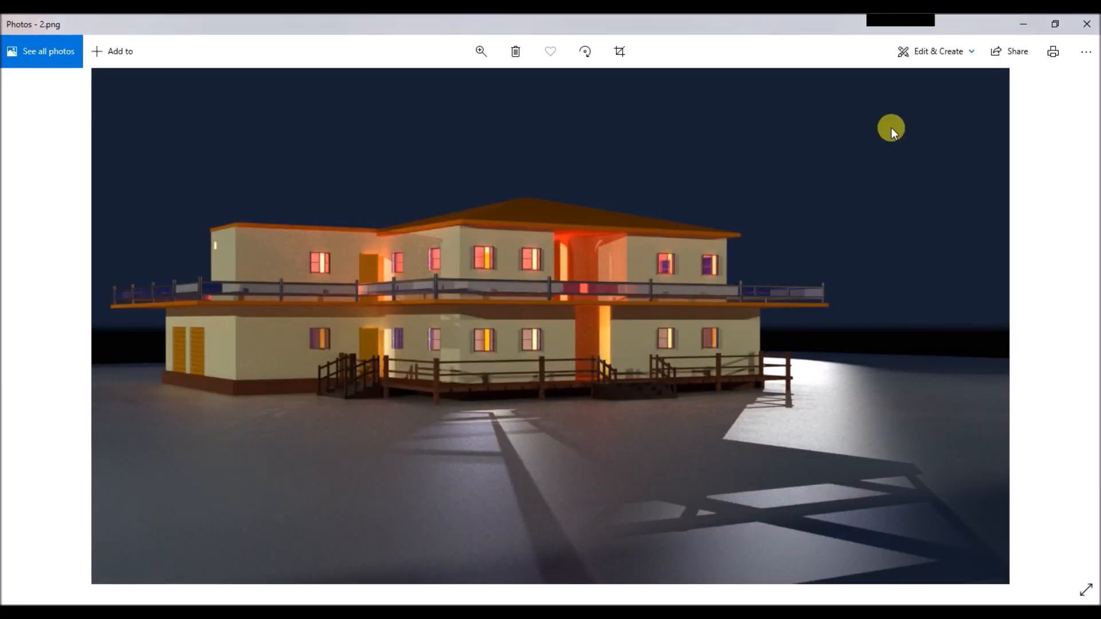
pyautogui.click(1024, 25)
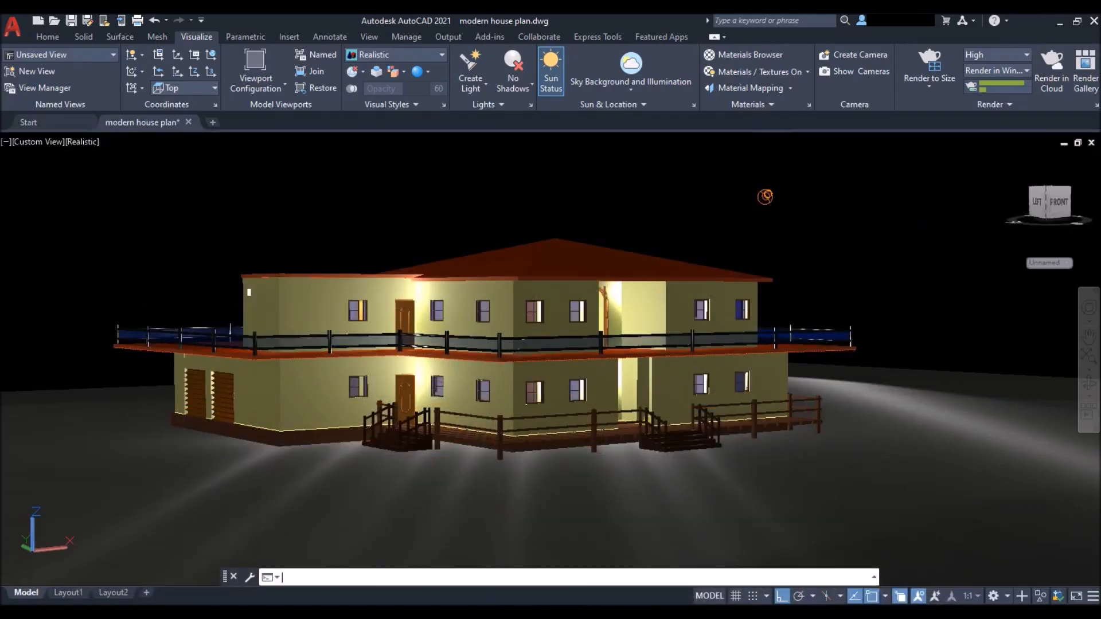
pyautogui.click(942, 192)
pyautogui.click(916, 238)
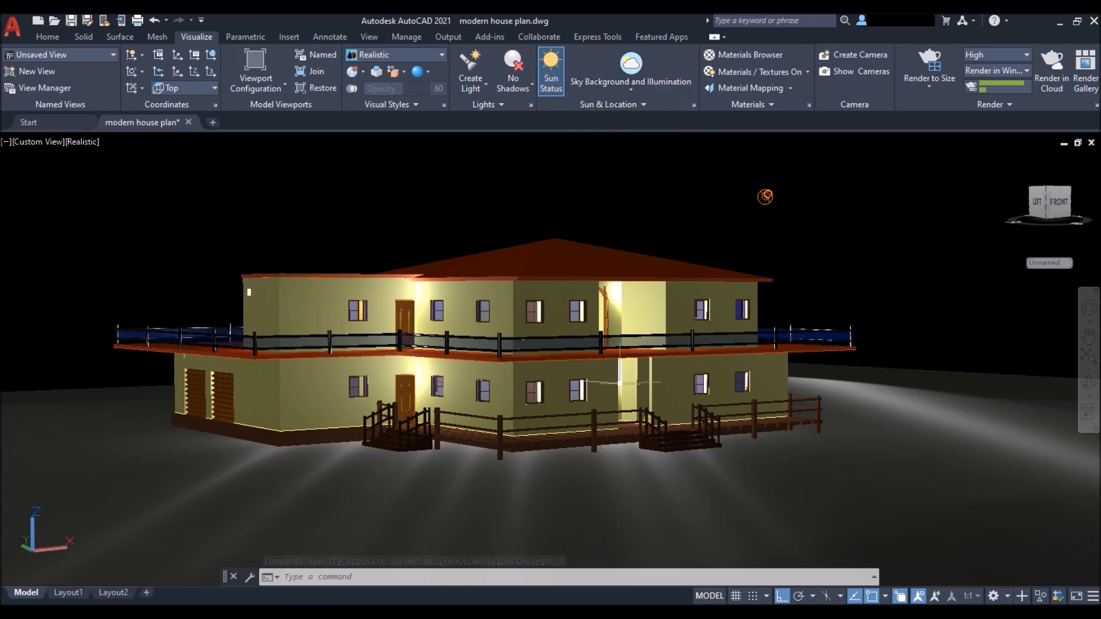
pyautogui.click(929, 86)
pyautogui.click(866, 120)
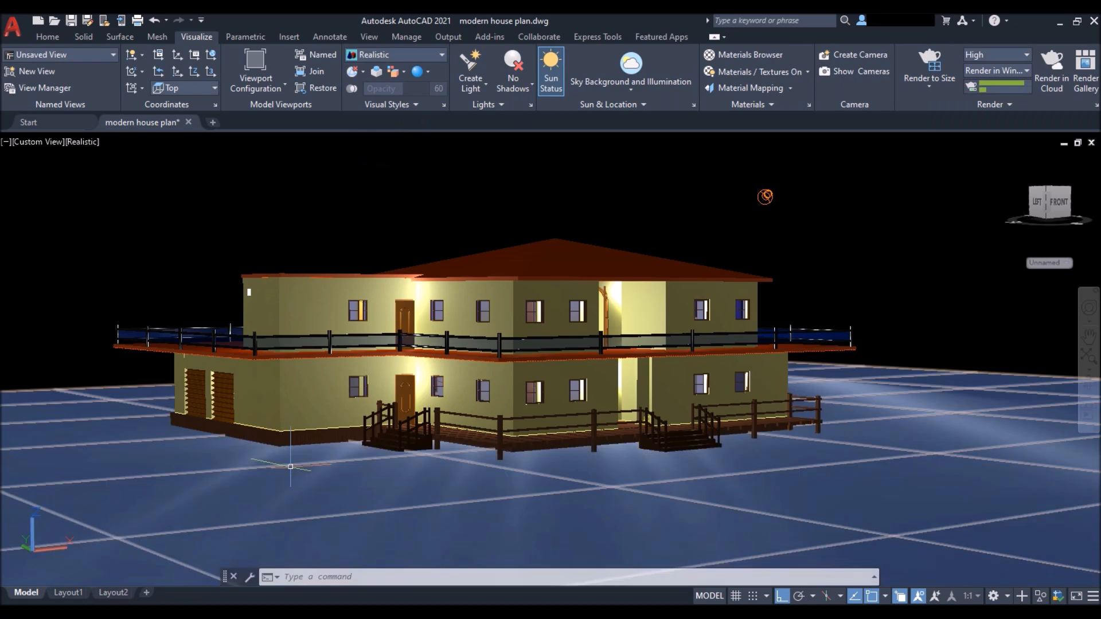
pyautogui.keyDown('shift'); pyautogui.moveTo(164, 258); pyautogui.dragTo(163, 252, button='middle'); pyautogui.keyUp('shift')
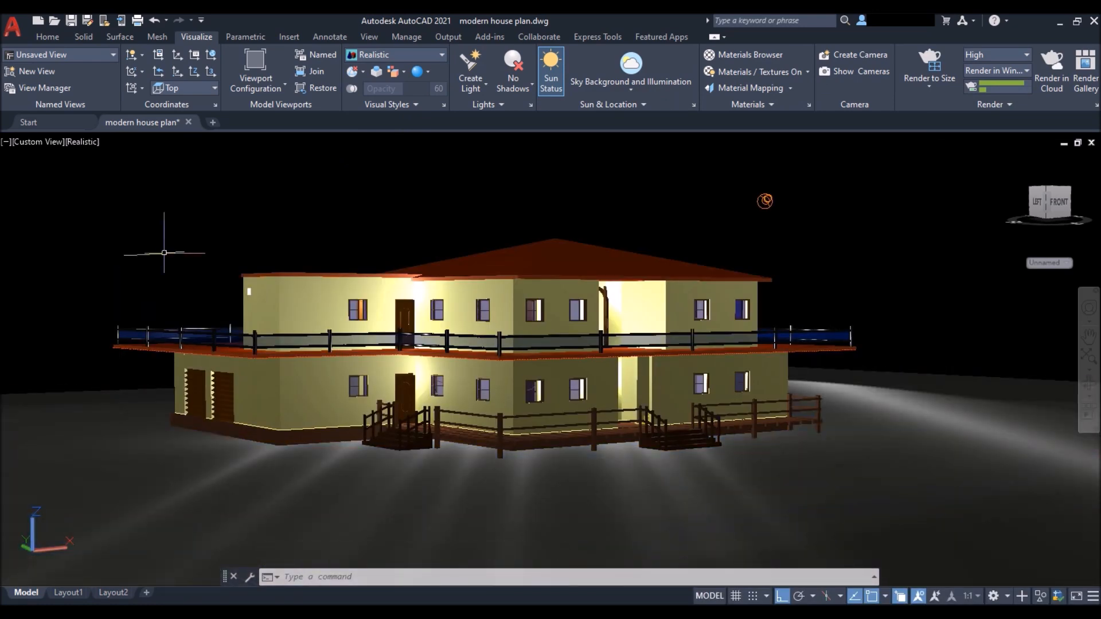
# Compare the saved night renders 1.png and 2.png in their Photos window previews and return to AutoCAD.
pyautogui.moveTo(319, 612)
pyautogui.moveTo(251, 551)
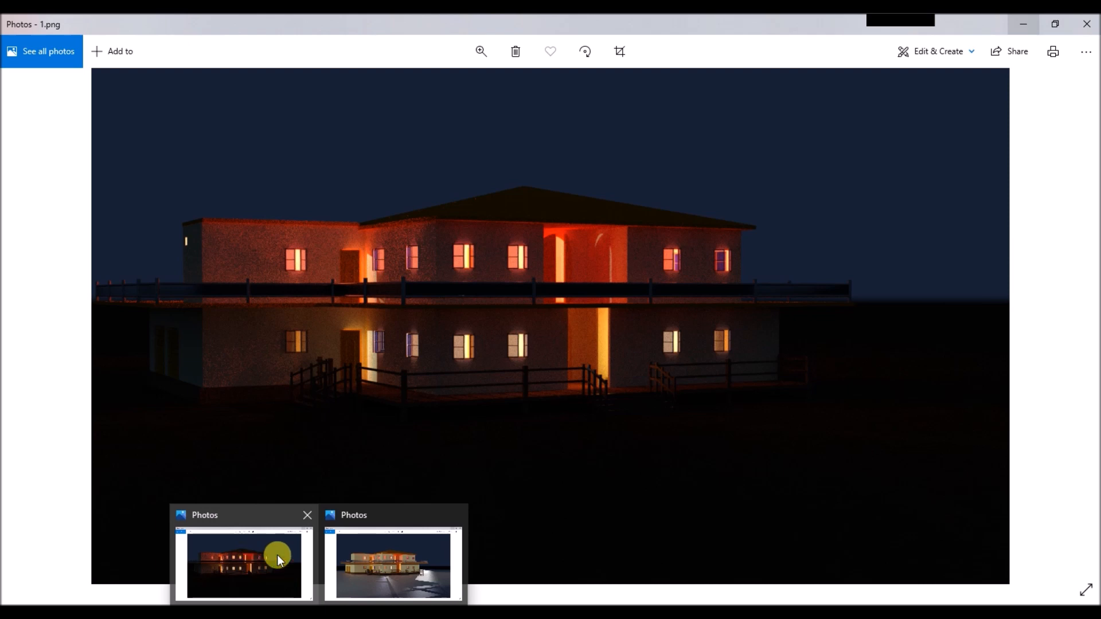
pyautogui.moveTo(364, 560)
pyautogui.moveTo(301, 562)
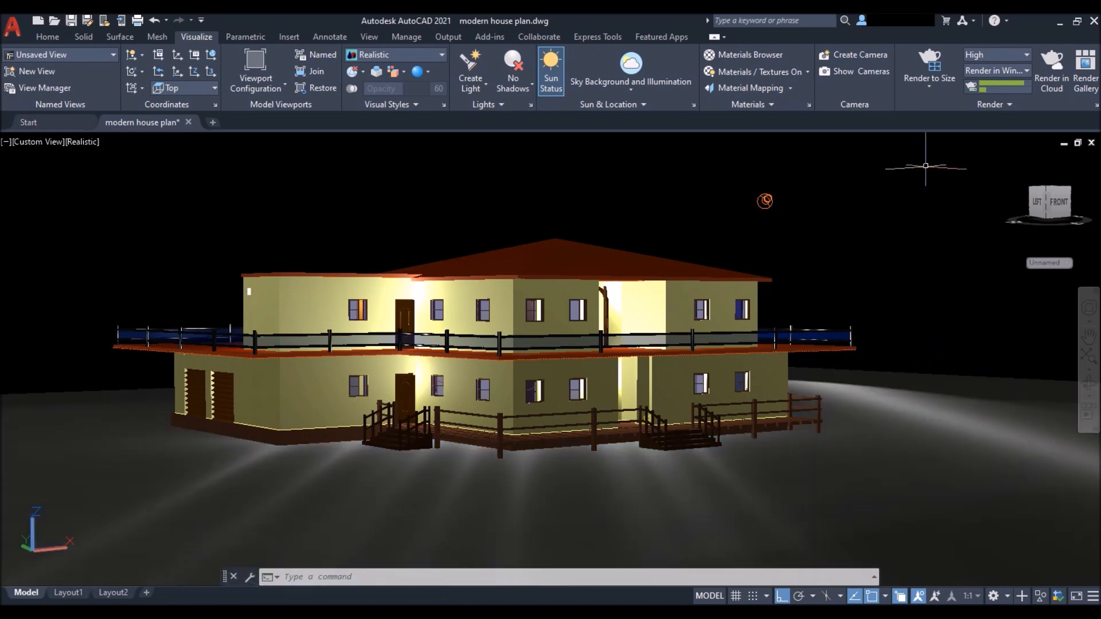
pyautogui.click(887, 201)
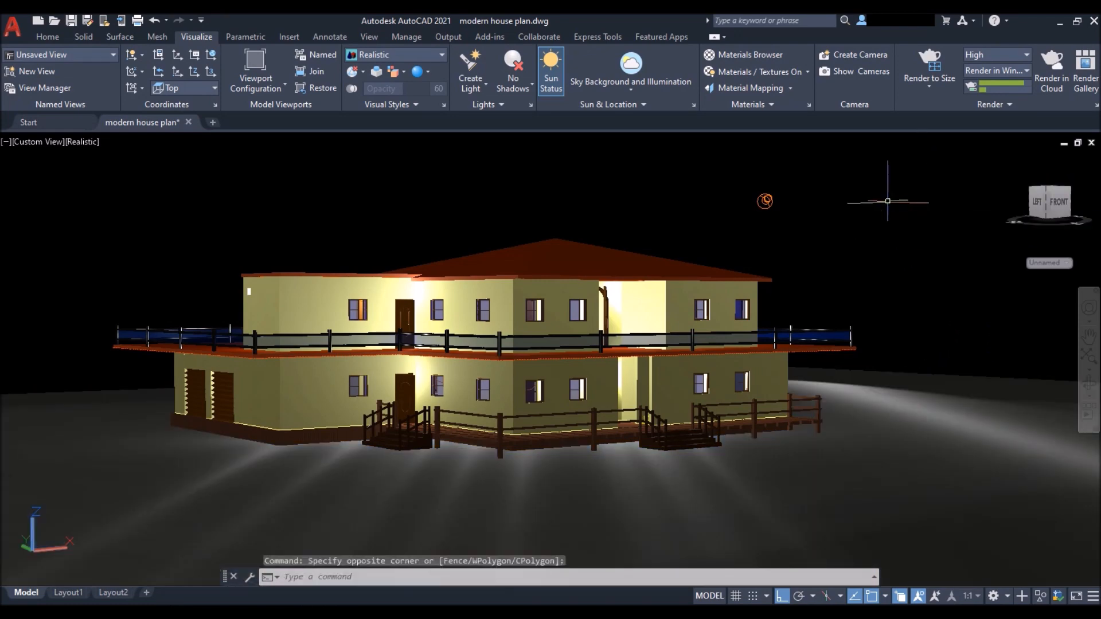